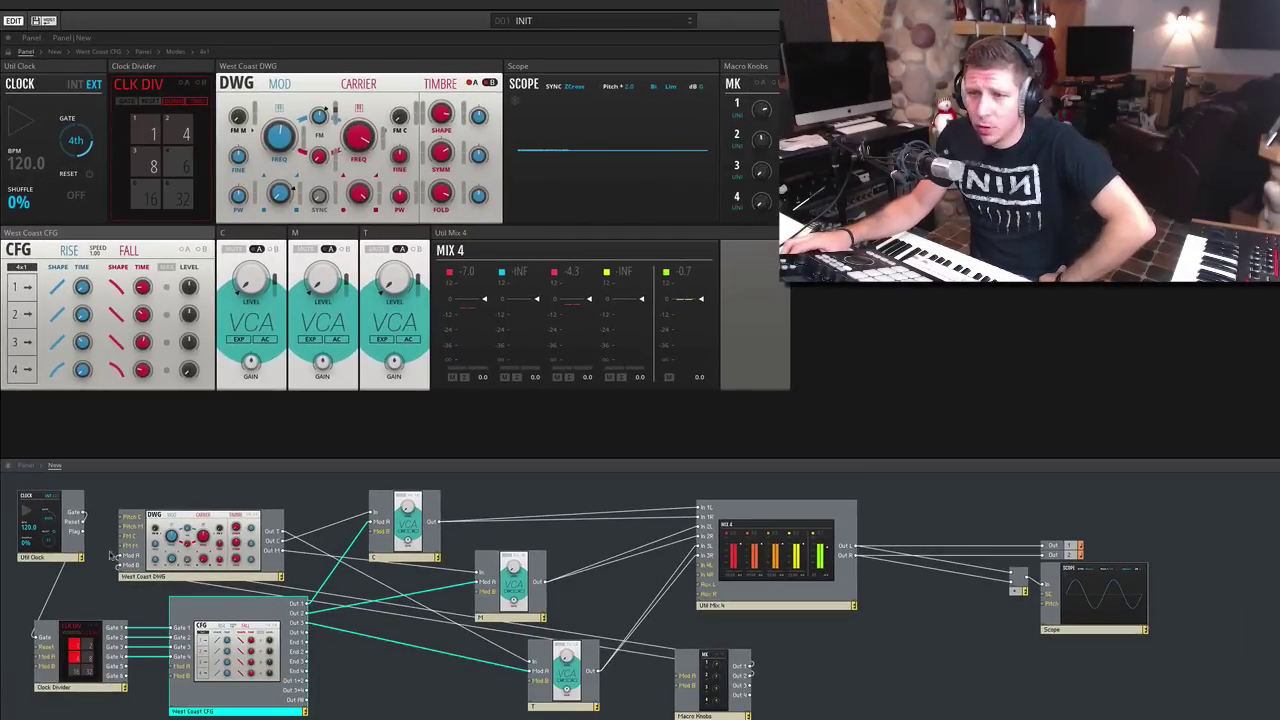
# Reposition the Util Clock block slightly lower in the structure, select the Clock Divider and review its 1, 4 and 8 divisions during playback.
pyautogui.moveTo(66, 497); pyautogui.dragTo(67, 519)
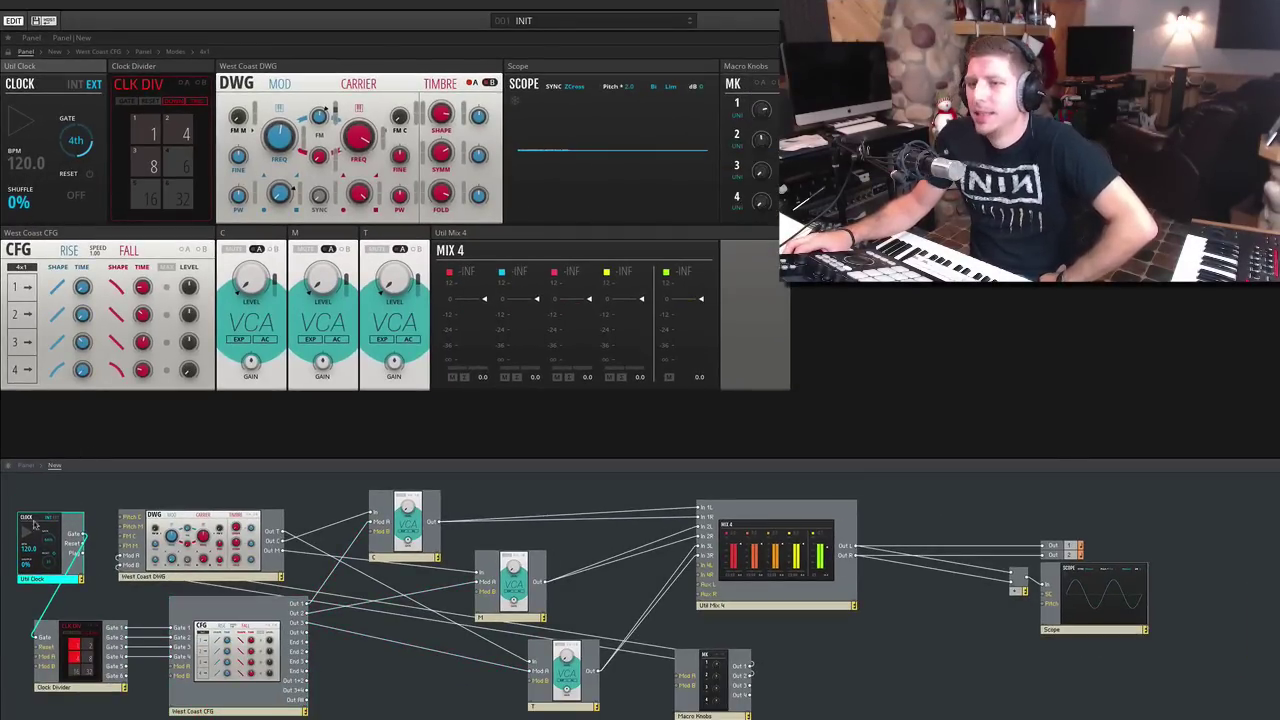
pyautogui.click(84, 644)
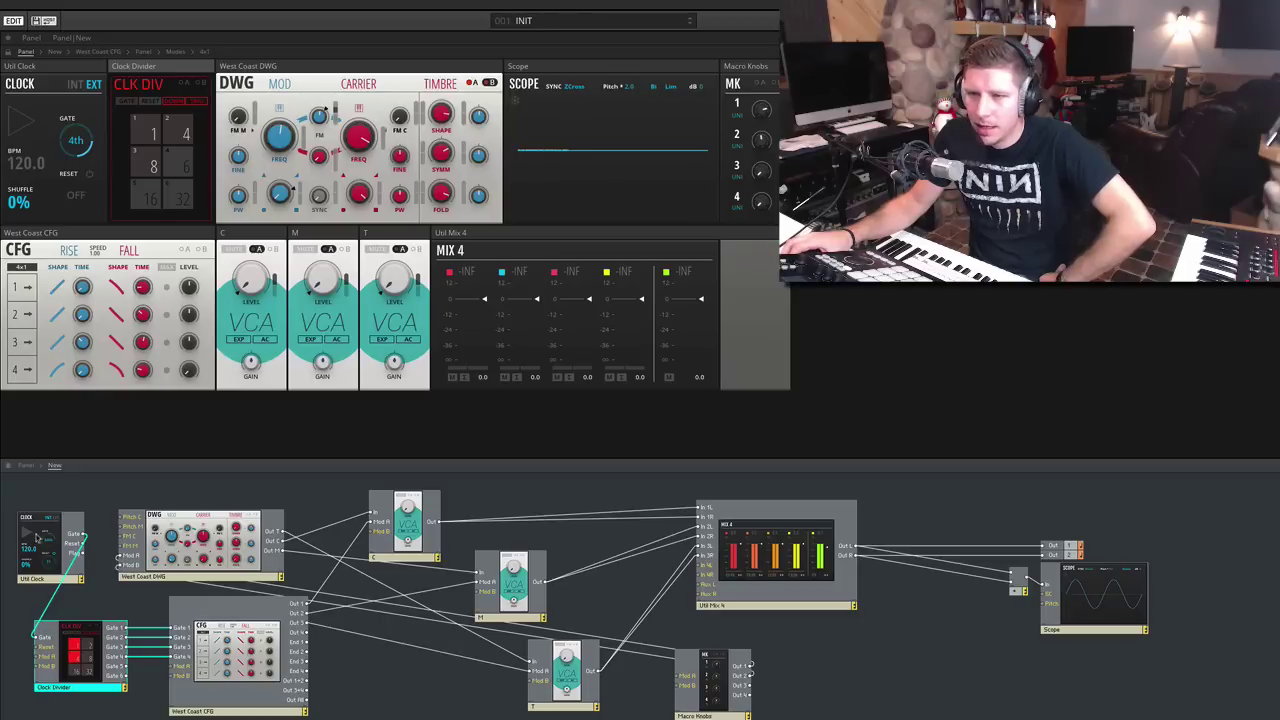
pyautogui.click(155, 135)
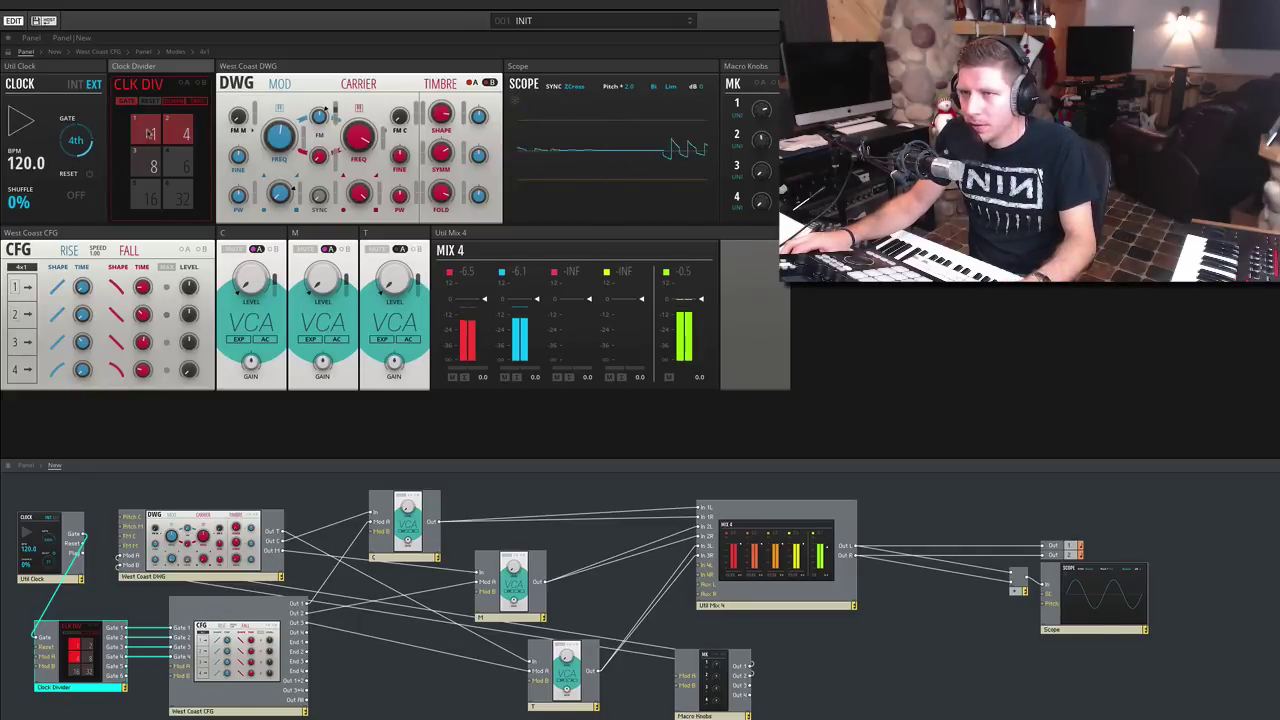
pyautogui.click(188, 135)
pyautogui.click(153, 167)
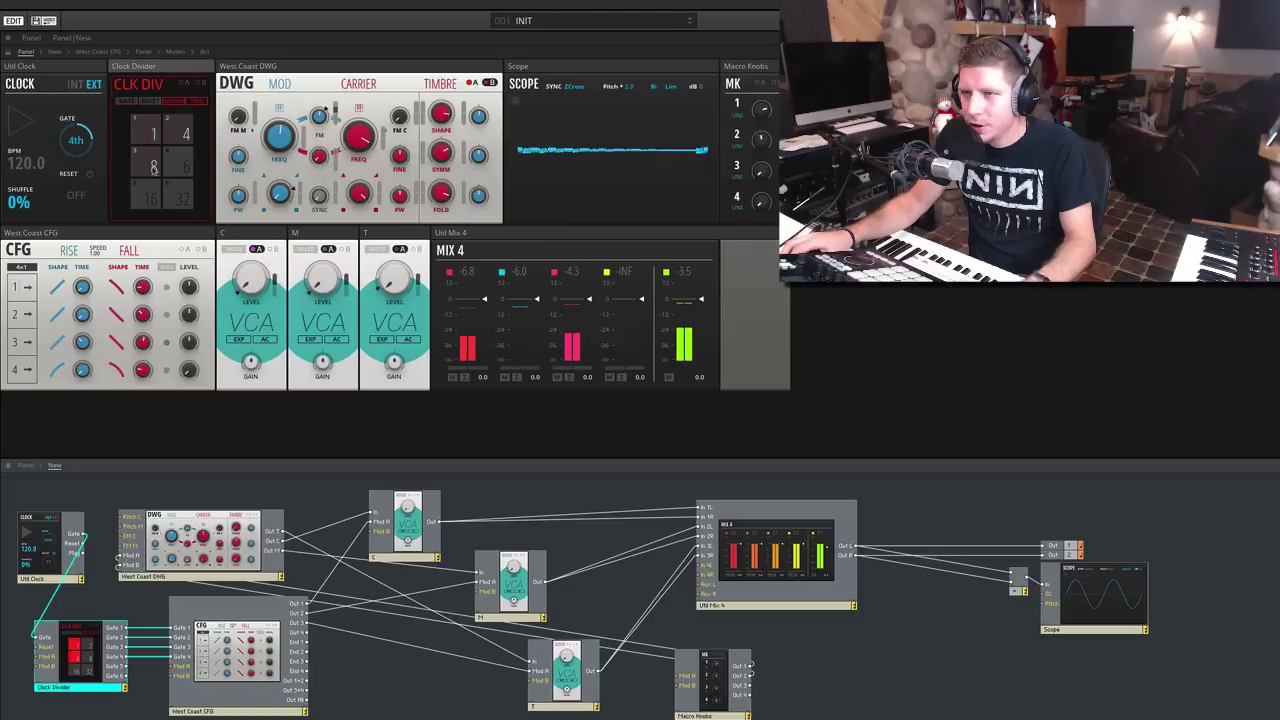
# Trace the connections of the C, M and T VCAs and of the West Coast CFG outputs feeding them.
pyautogui.click(233, 236)
pyautogui.click(324, 236)
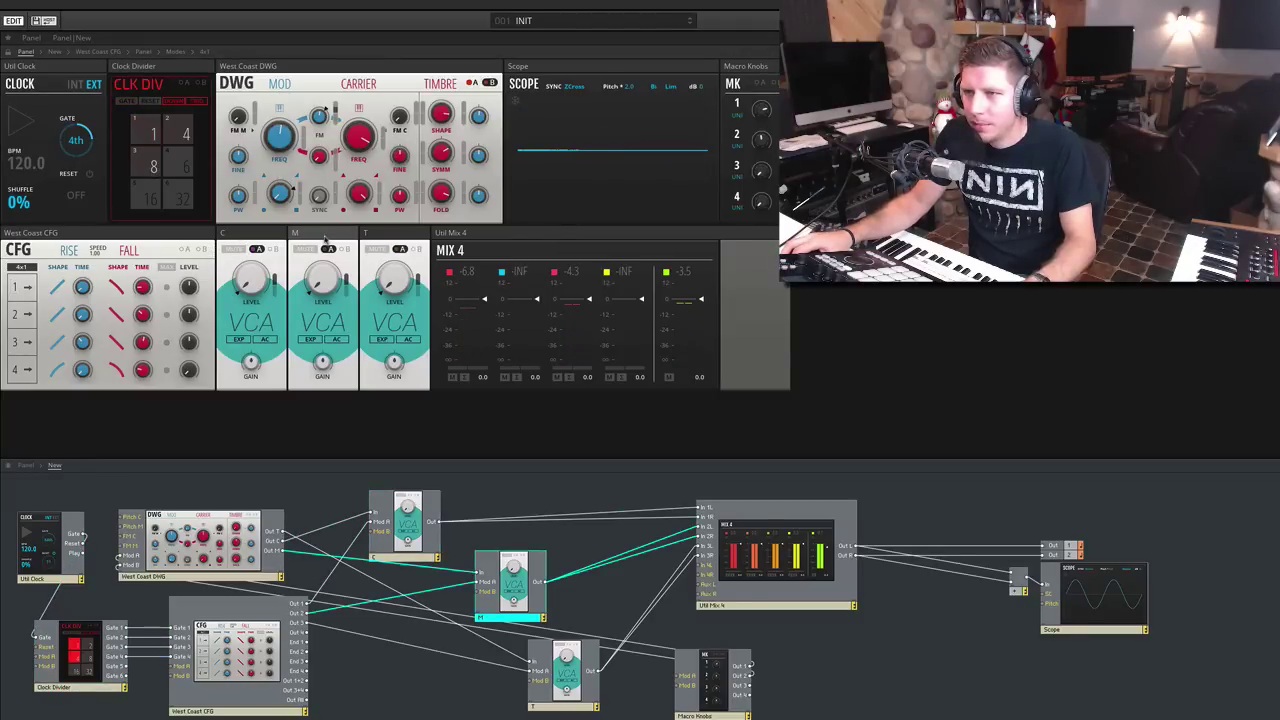
pyautogui.click(395, 237)
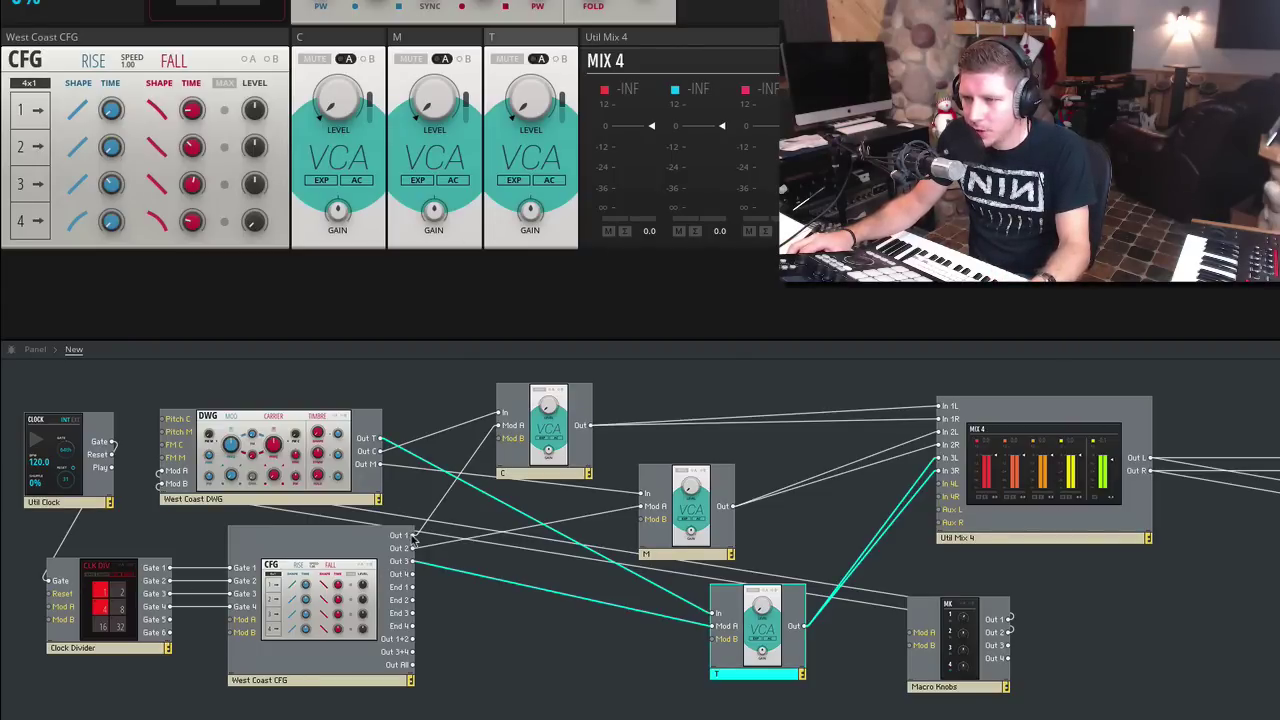
pyautogui.click(351, 548)
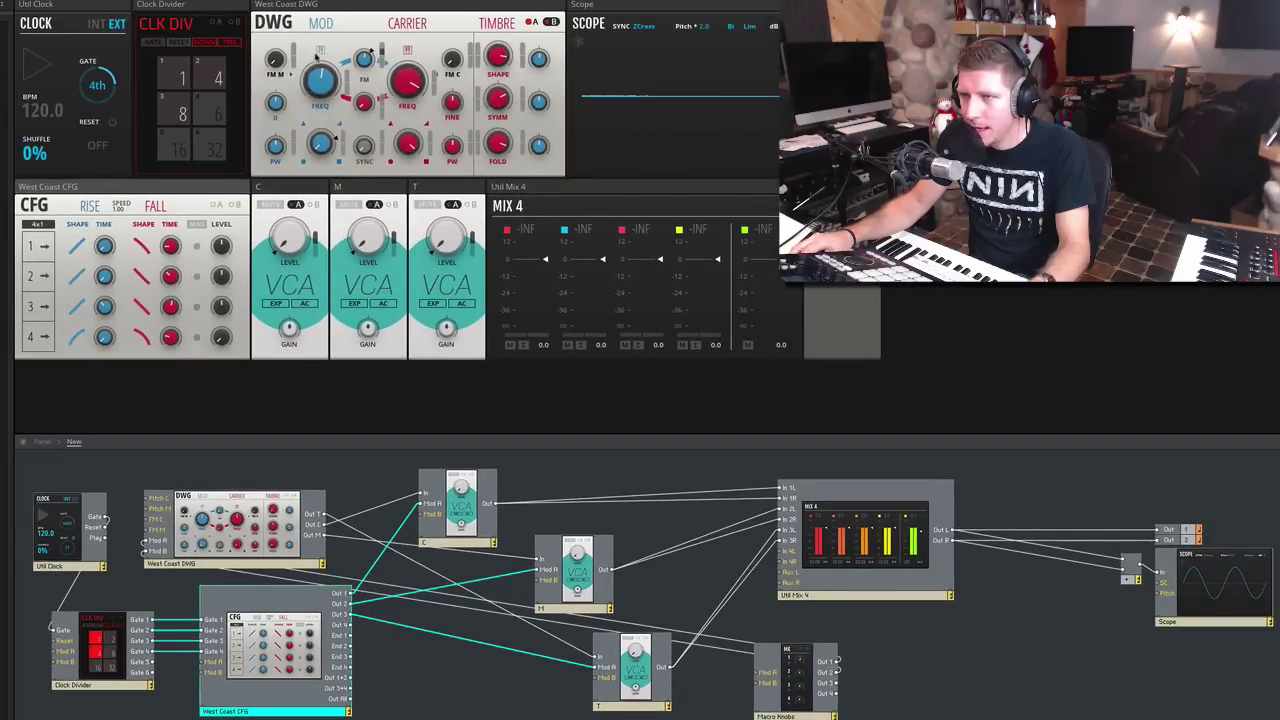
# Play the patch with only the Clock Divider's division 1 active and audition changes to the DWG carrier frequency.
pyautogui.press('space')
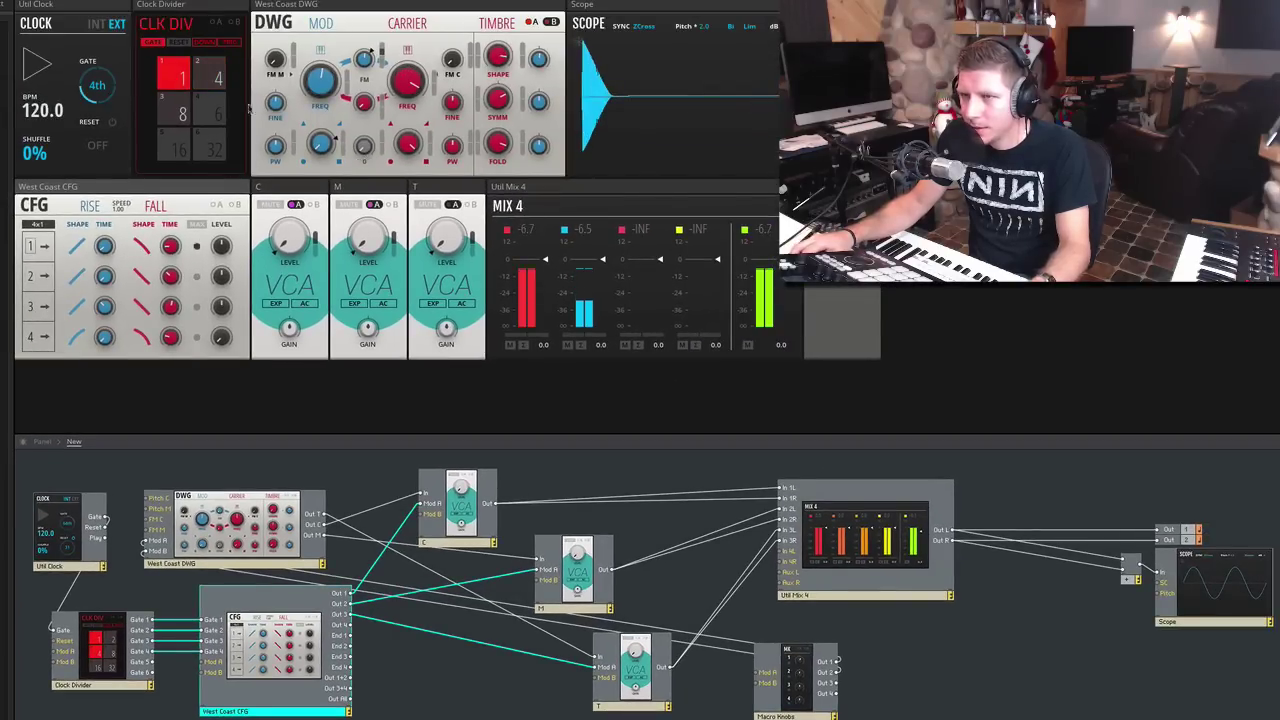
pyautogui.click(187, 73)
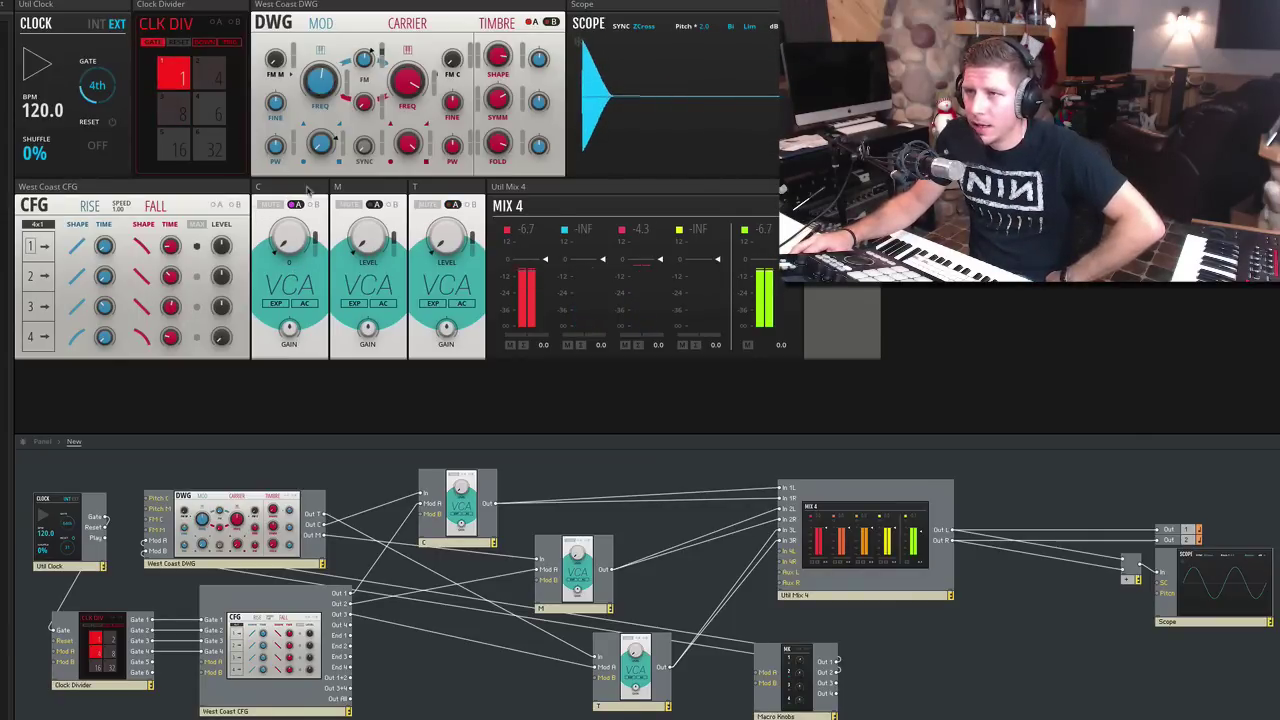
pyautogui.moveTo(410, 143)
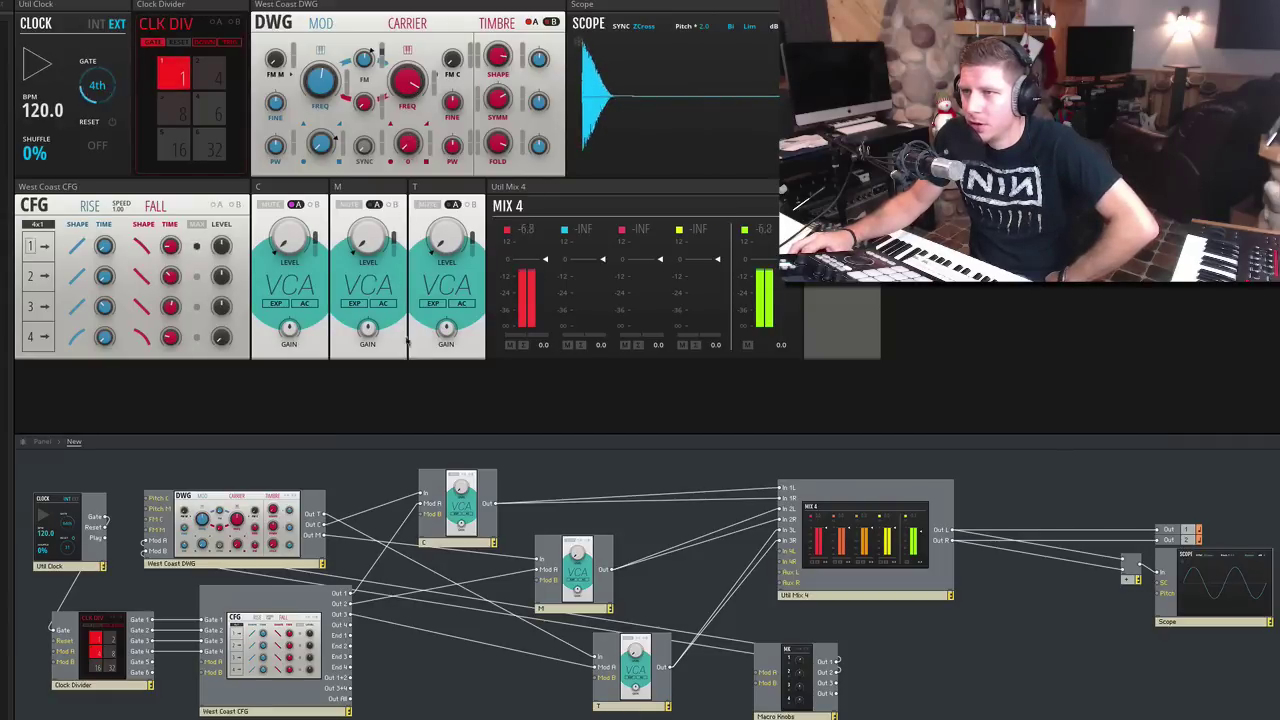
pyautogui.moveTo(365, 62); pyautogui.dragTo(363, 89)
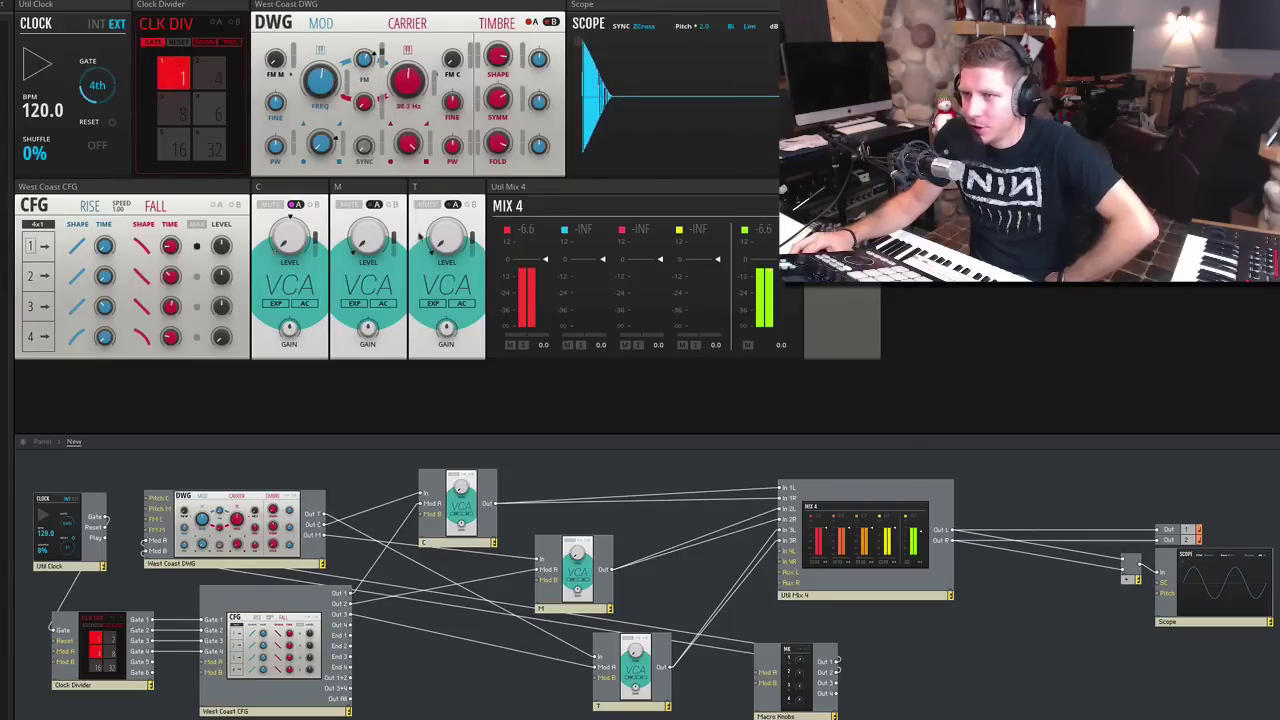
pyautogui.moveTo(440, 299); pyautogui.dragTo(414, 87)
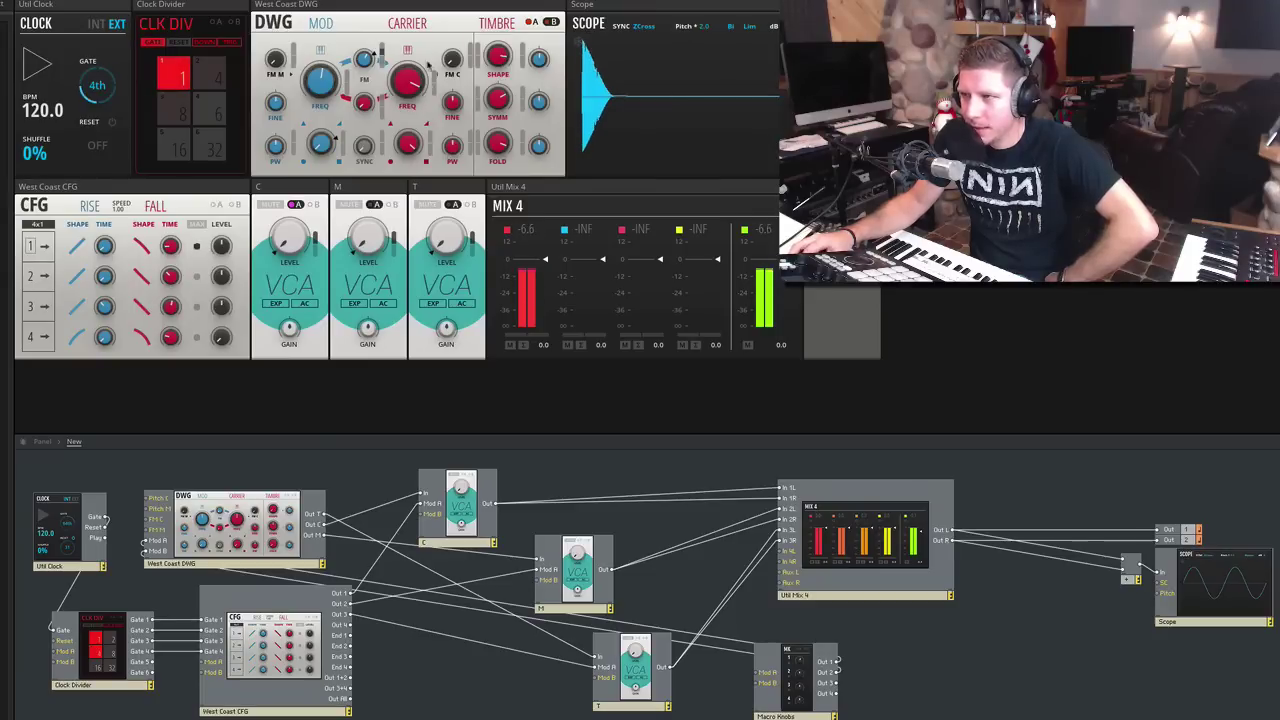
# Set the Util Clock gate rate to 16th and stop playback.
pyautogui.moveTo(100, 84); pyautogui.dragTo(116, 32)
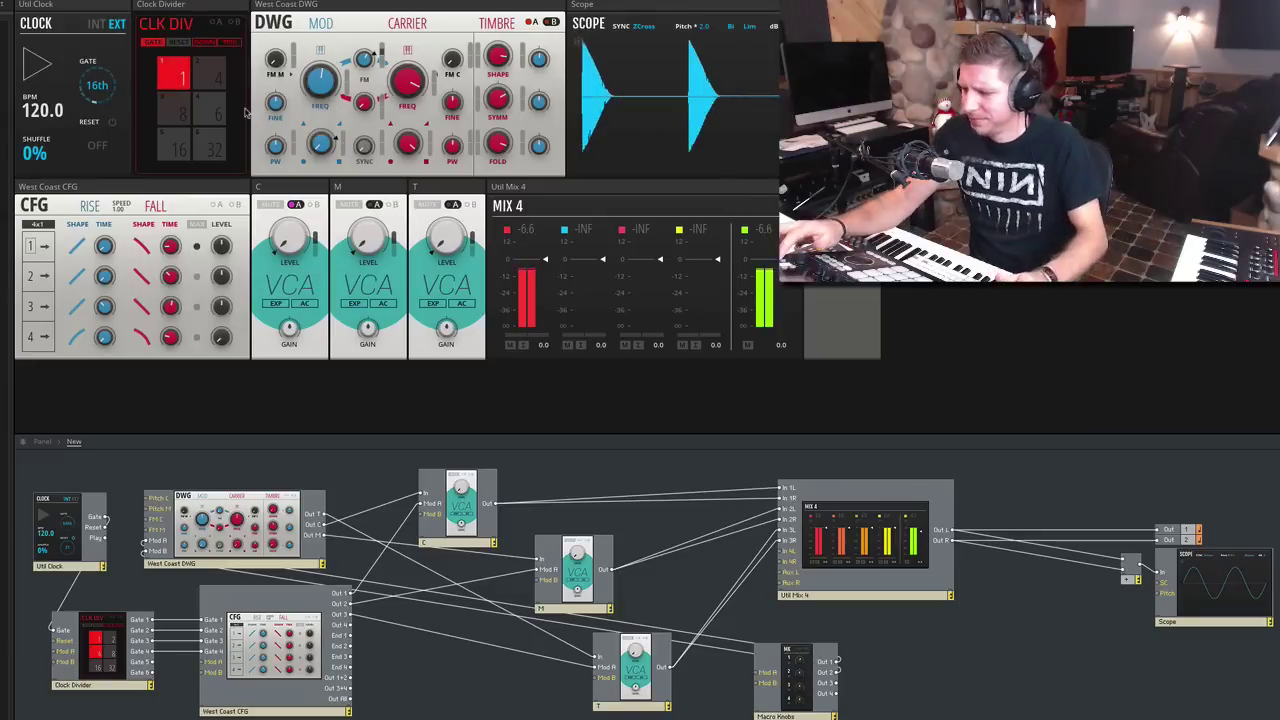
pyautogui.press('space')
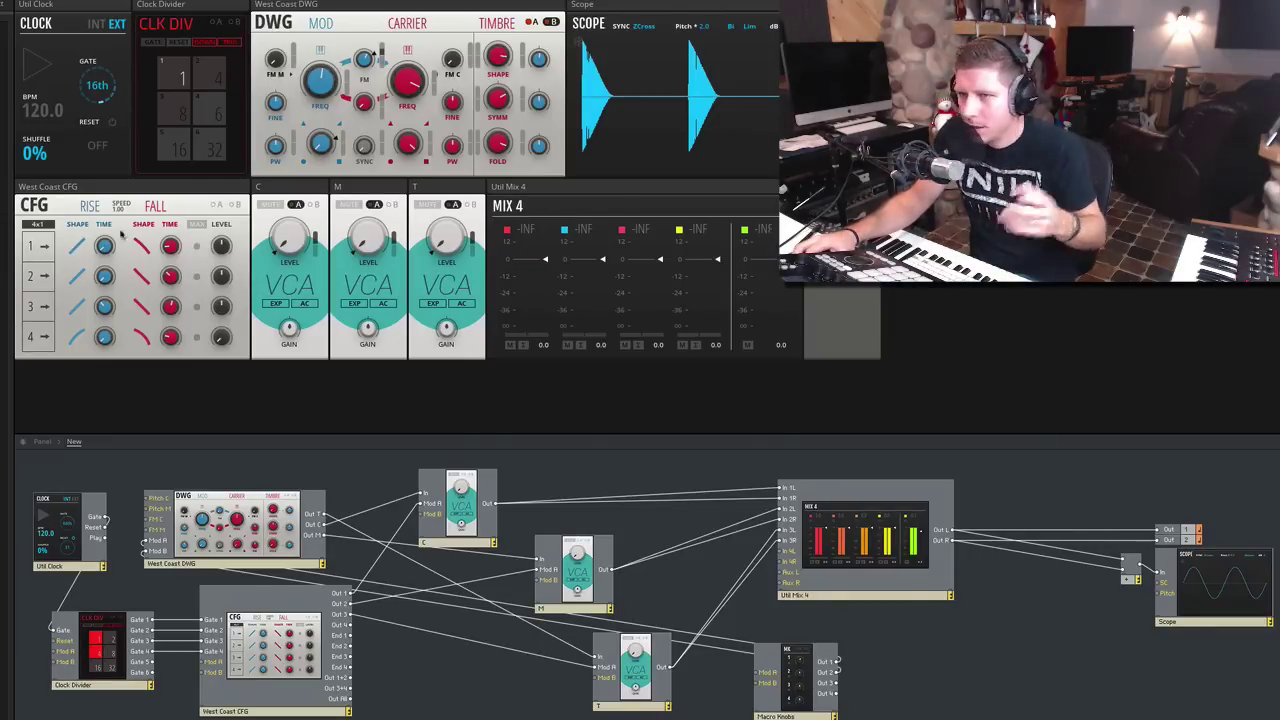
# Adjust the West Coast CFG's channel 1 envelope during playback, giving its fall a curved shape.
pyautogui.press('space')
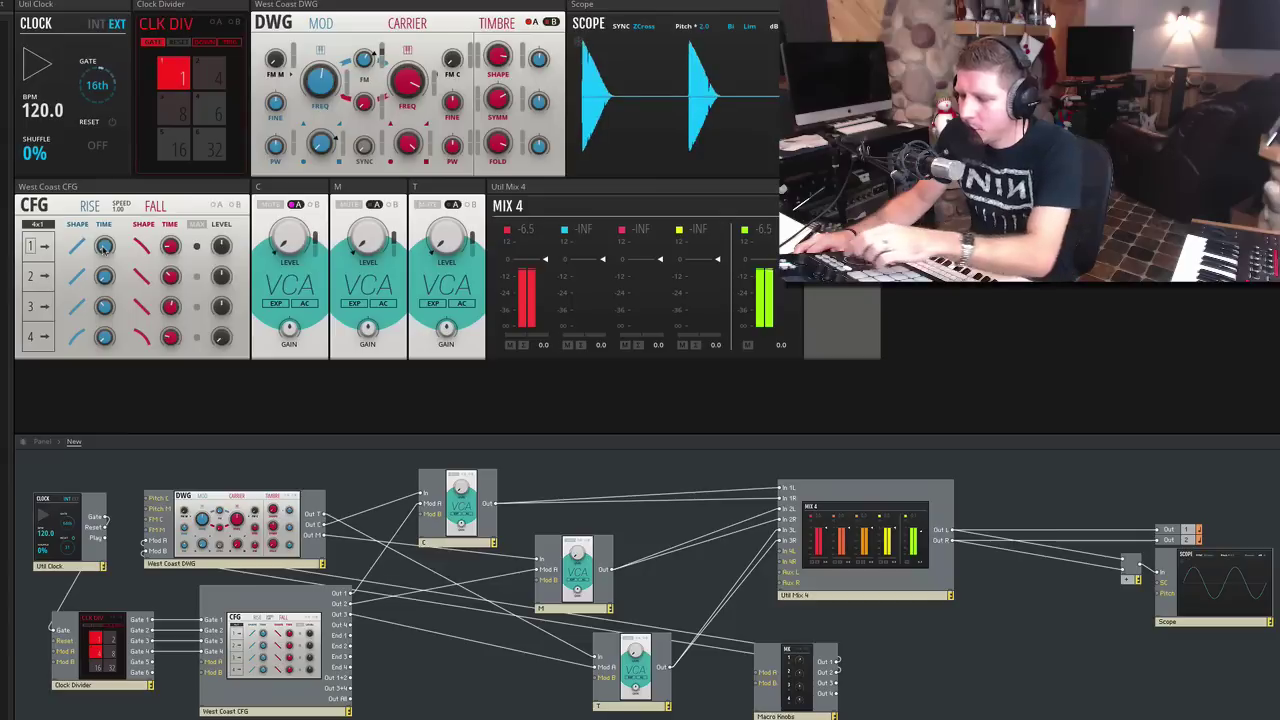
pyautogui.moveTo(105, 249); pyautogui.dragTo(109, 328)
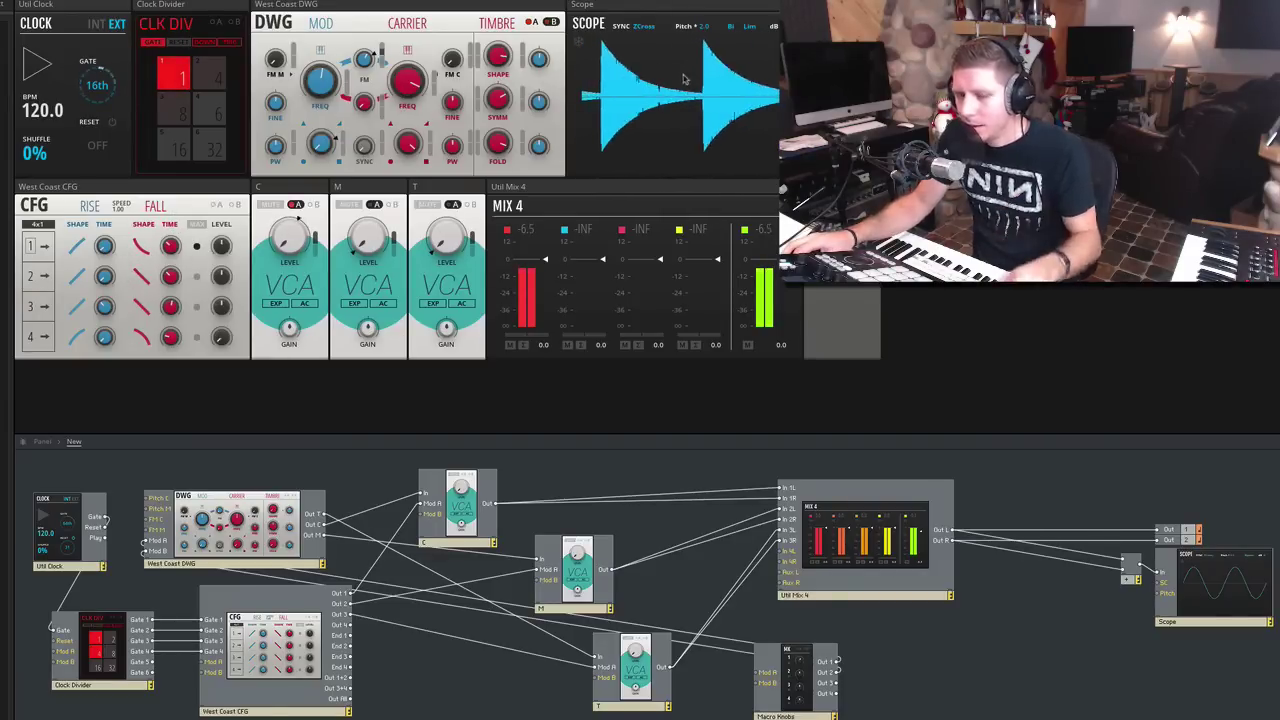
pyautogui.press('space')
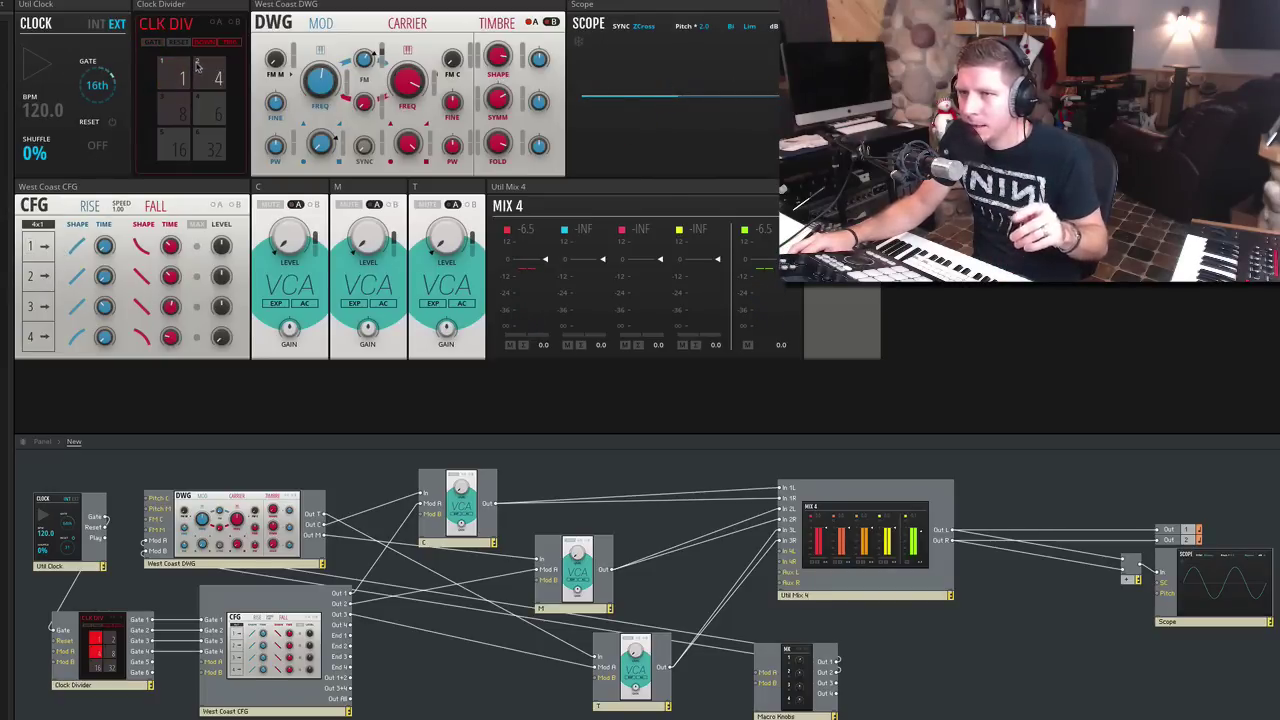
# Play with the Clock Divider's 4 division active as well and retune the DWG modulator frequency.
pyautogui.press('space')
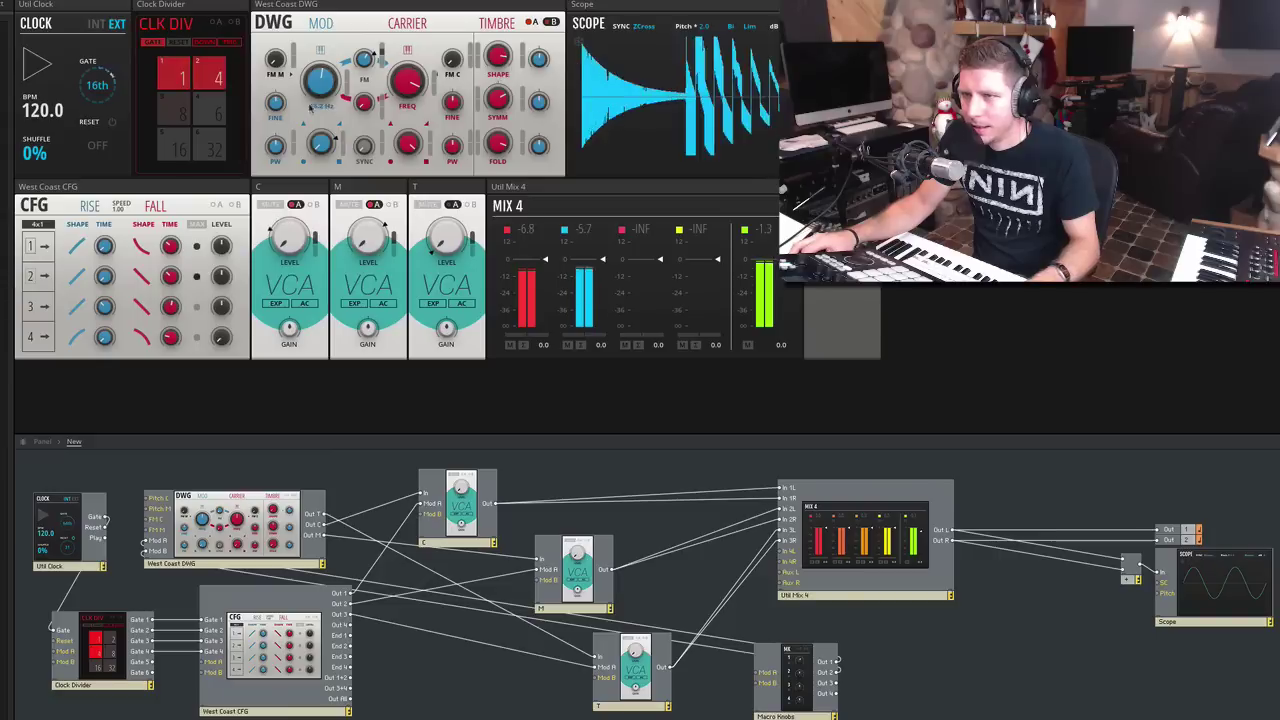
pyautogui.moveTo(322, 82); pyautogui.dragTo(331, 157)
pyautogui.moveTo(322, 97); pyautogui.dragTo(321, 59)
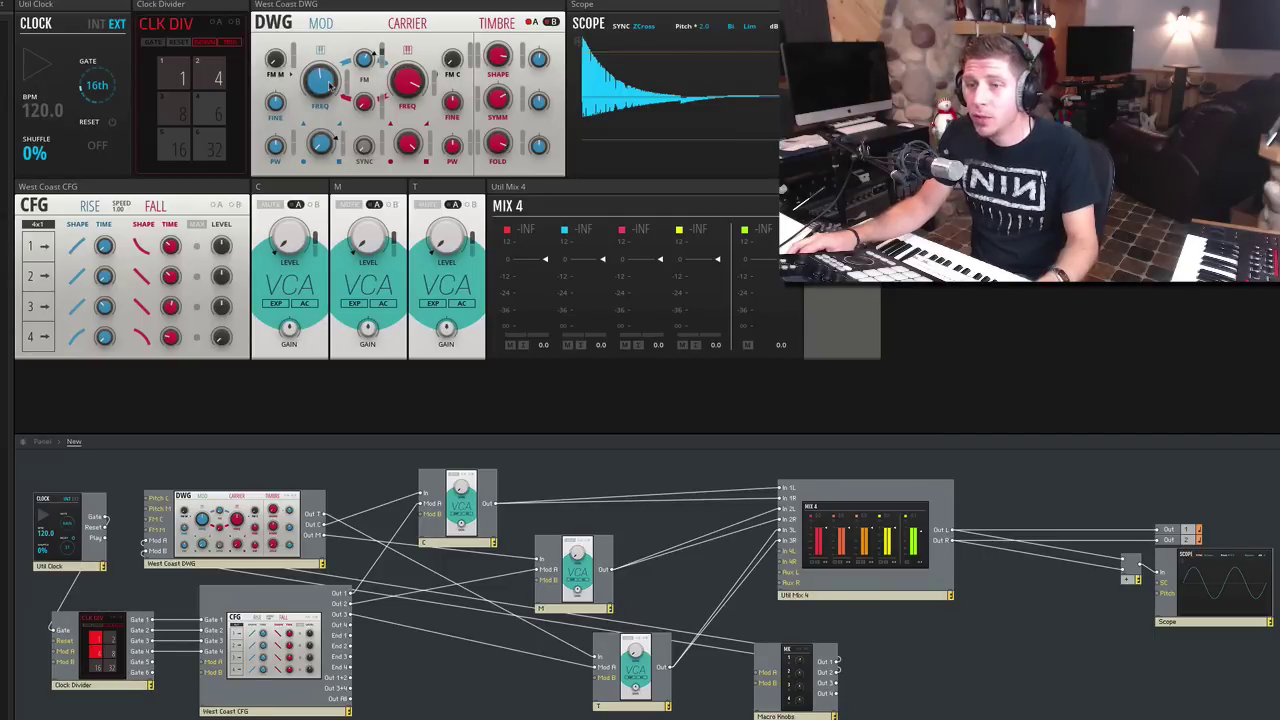
pyautogui.moveTo(326, 88); pyautogui.dragTo(328, 76)
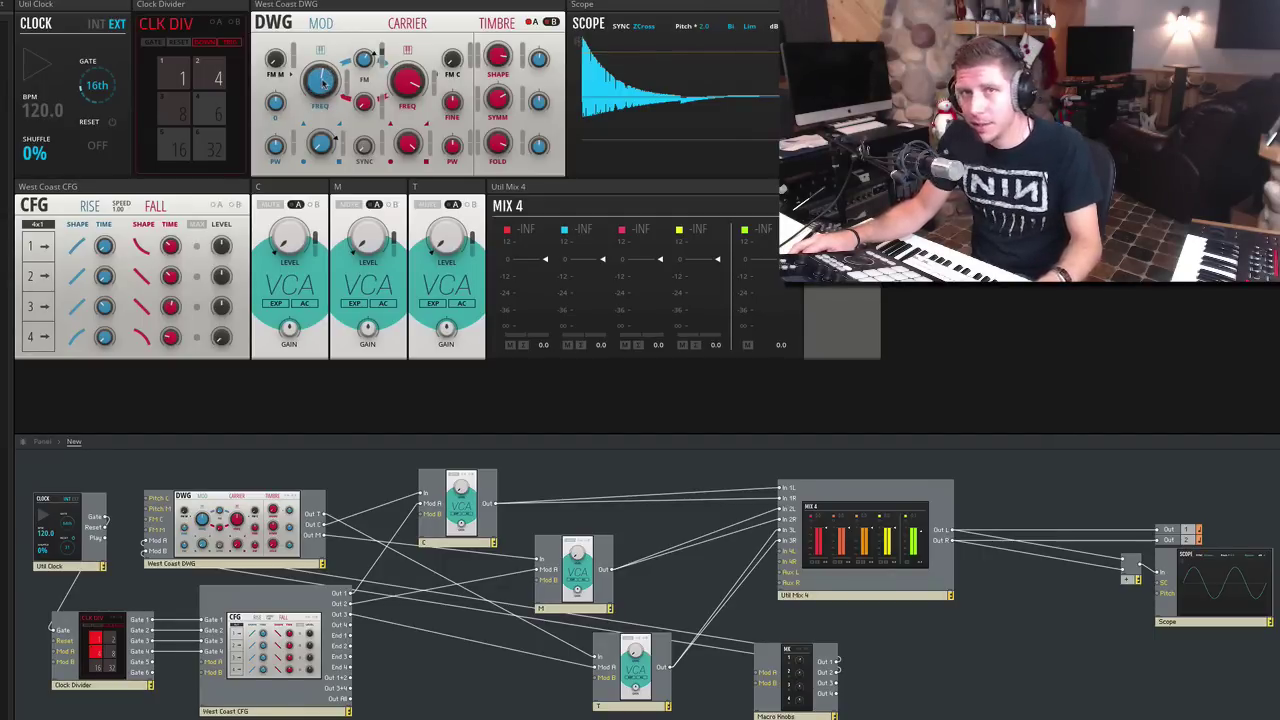
pyautogui.press('space')
pyautogui.moveTo(328, 84); pyautogui.dragTo(336, 42)
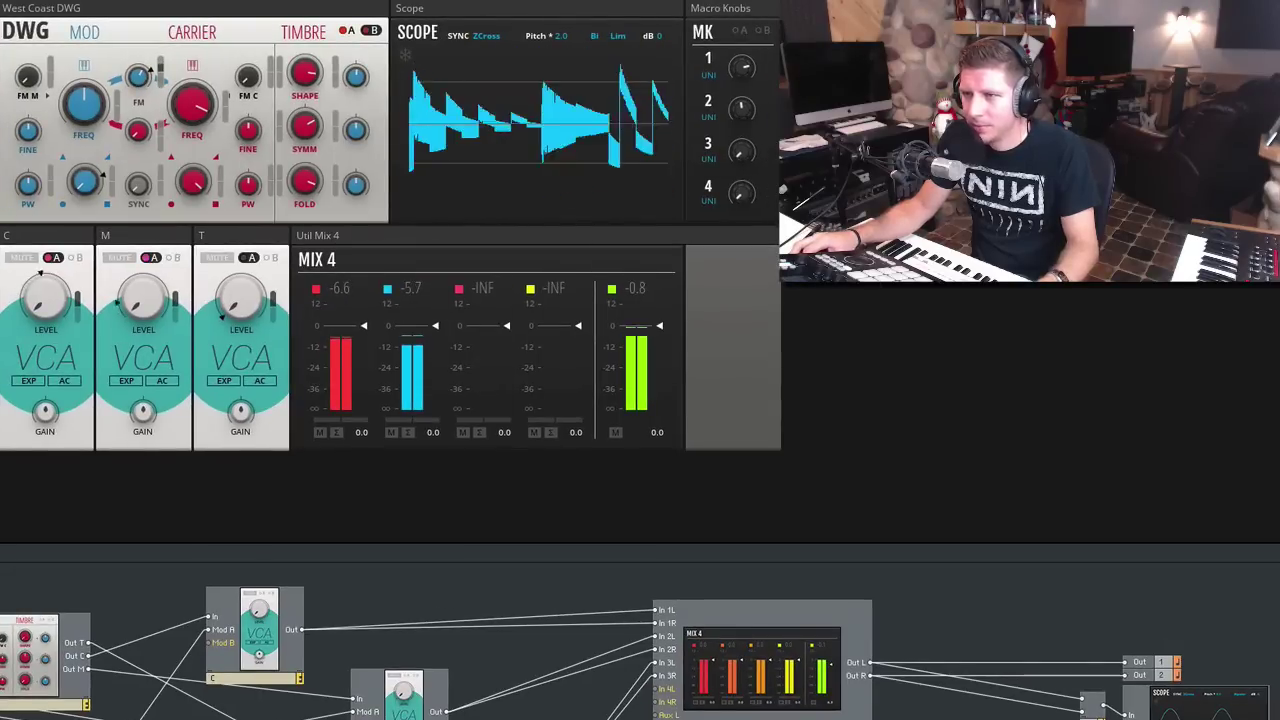
pyautogui.moveTo(93, 114); pyautogui.dragTo(94, 101)
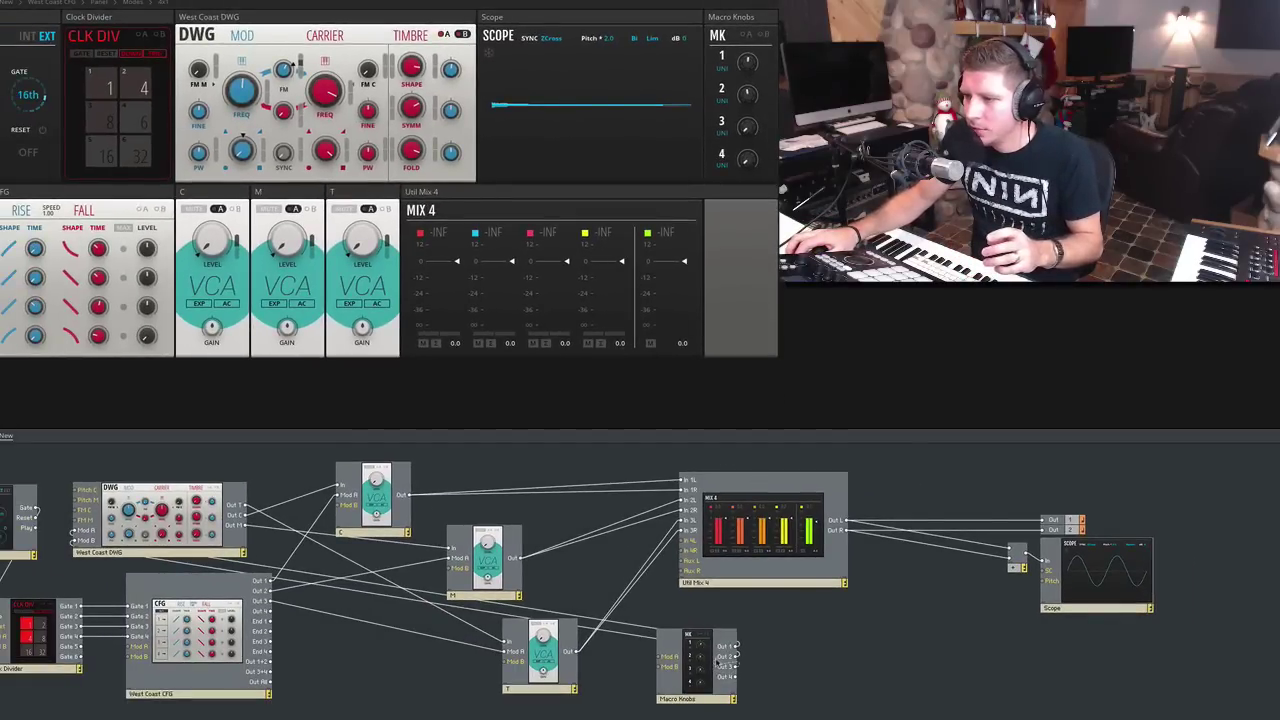
# Connect Out 1 of the Macro Knobs module to the Mod B input of the West Coast CFG.
pyautogui.click(710, 648)
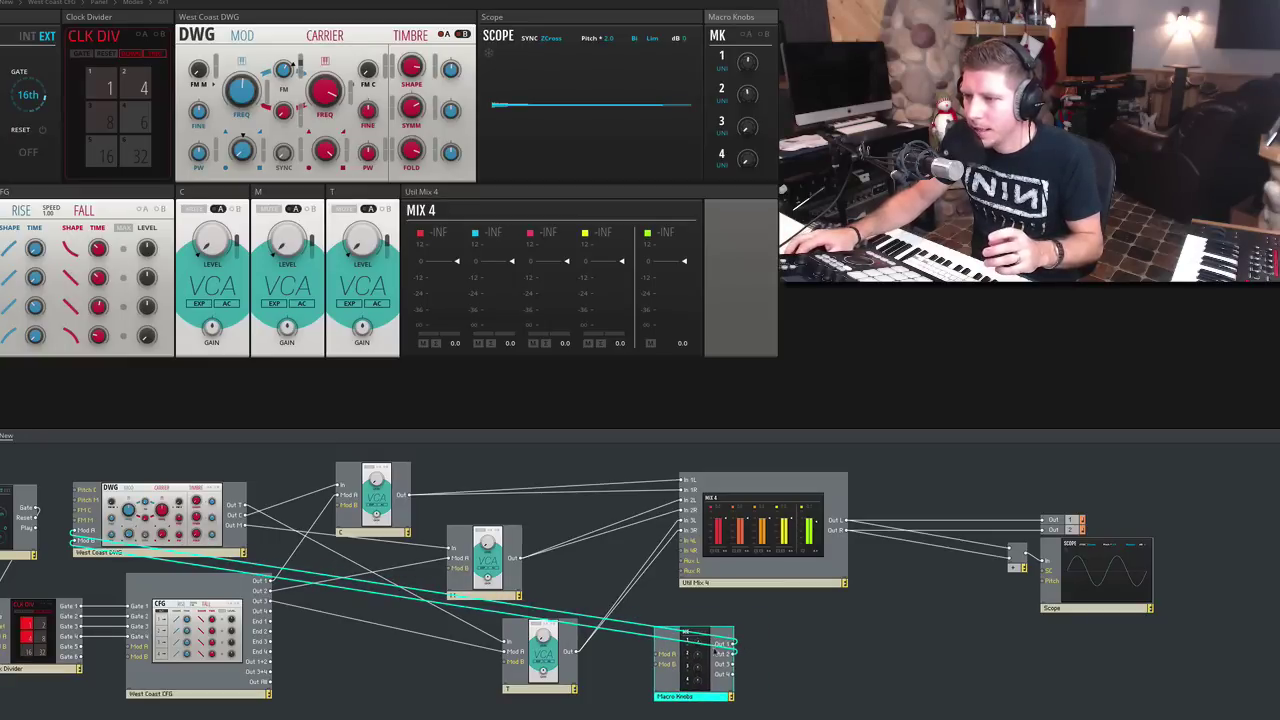
pyautogui.moveTo(732, 644); pyautogui.dragTo(130, 656)
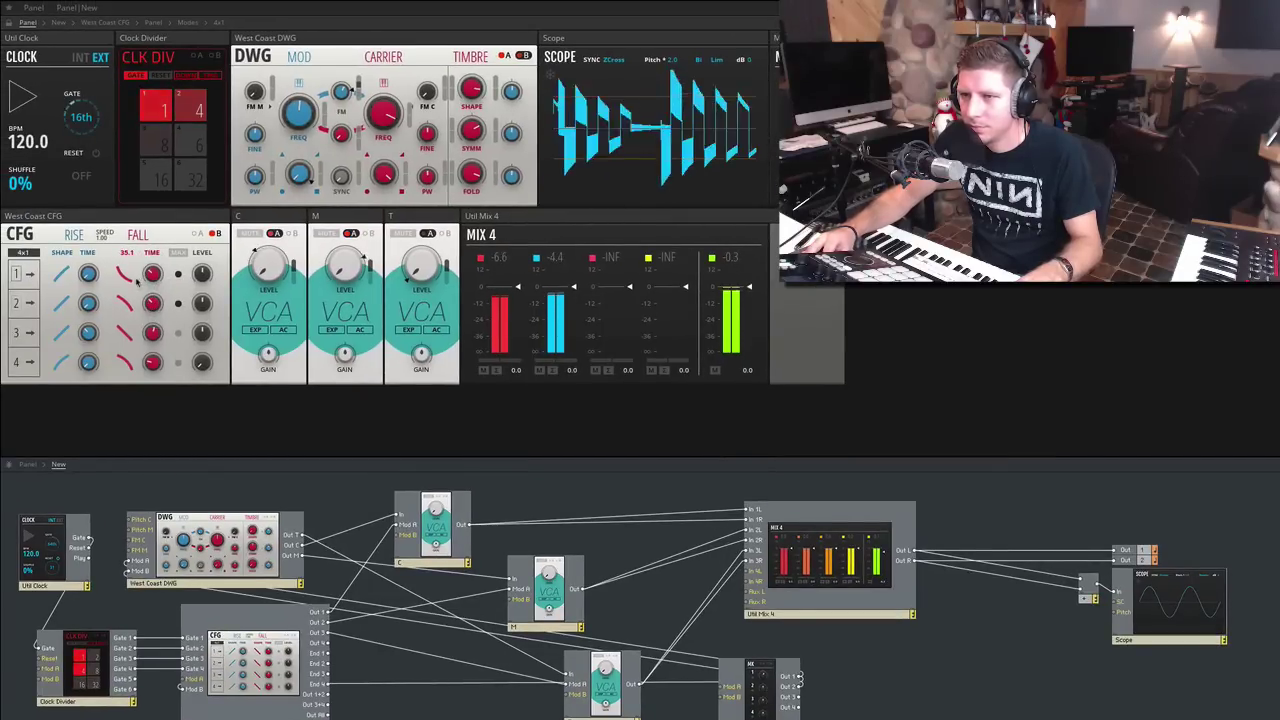
# Activate the Clock Divider's 8 division and audition all three voices together.
pyautogui.press('space')
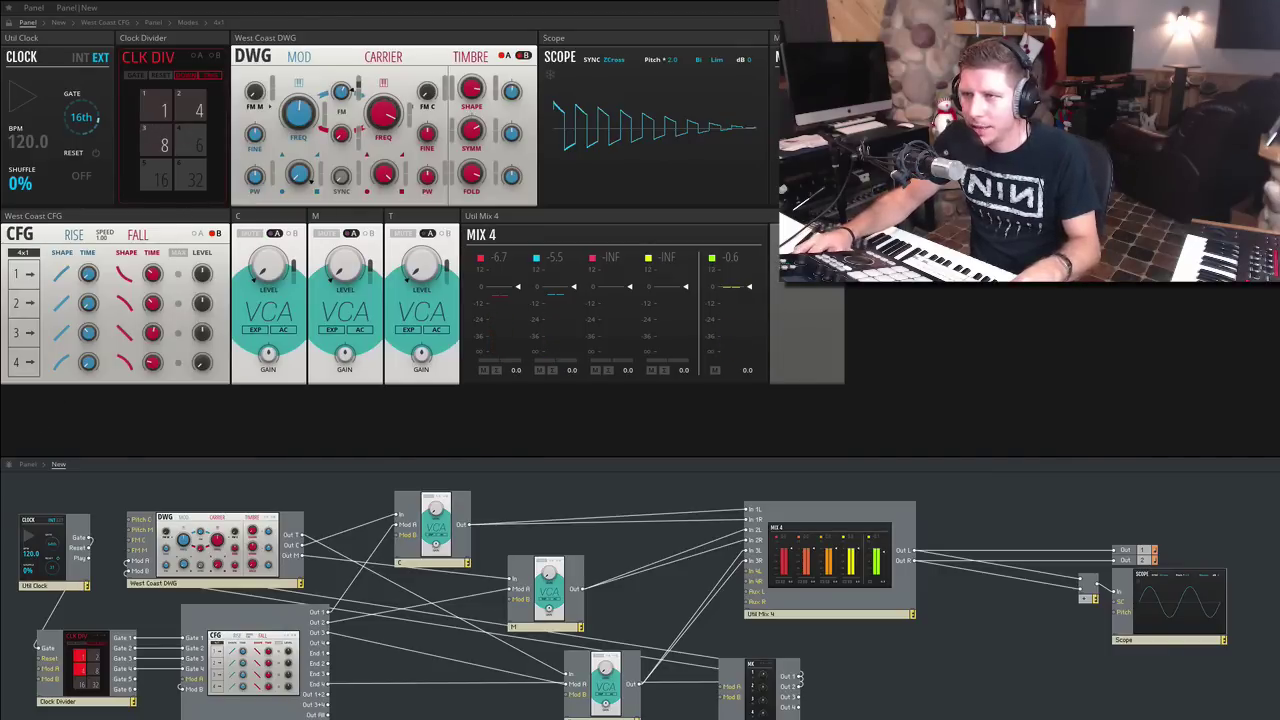
pyautogui.press('space')
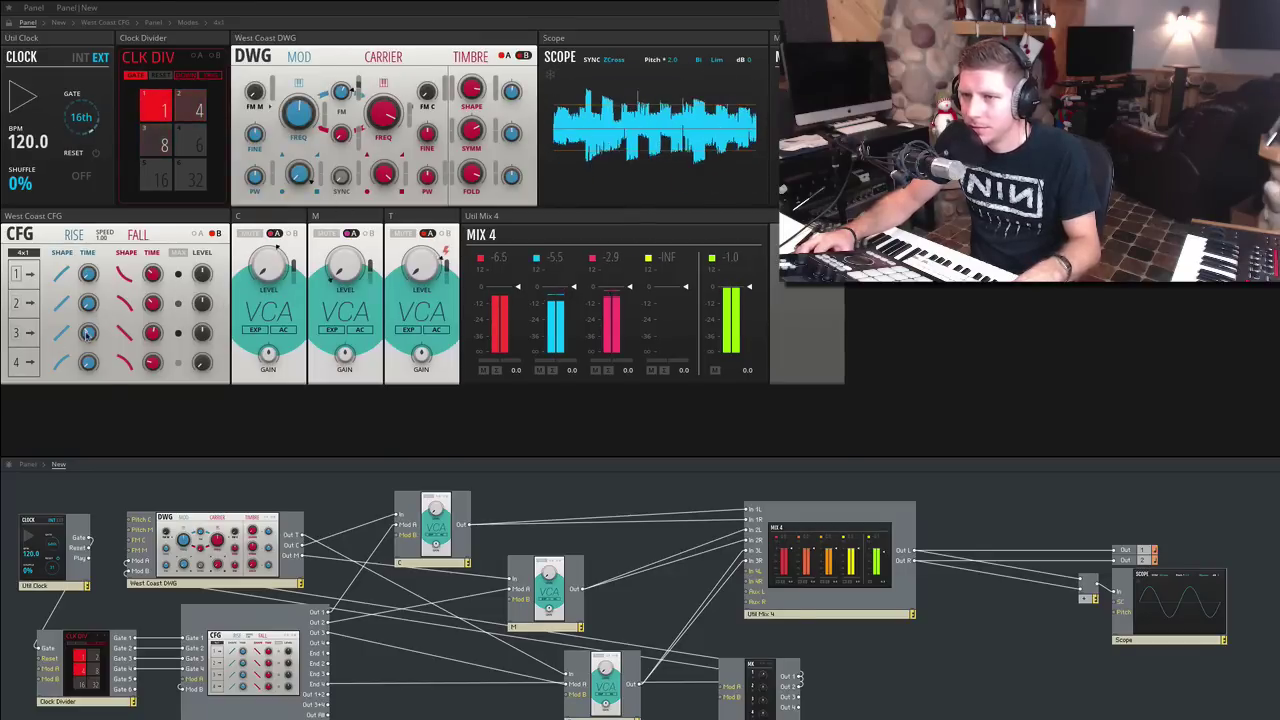
pyautogui.press('space')
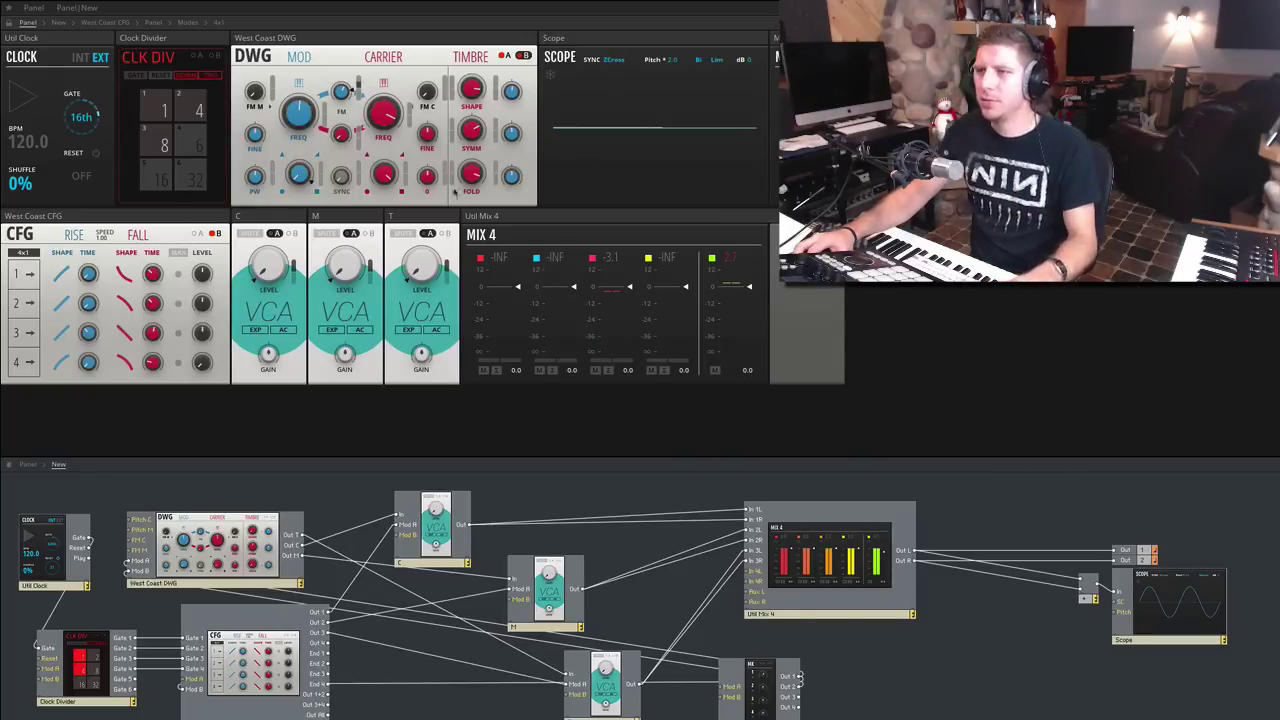
# Adjust the DWG timbre's symmetry to about 44.5 and its shape during playback.
pyautogui.press('space')
pyautogui.moveTo(470, 131)
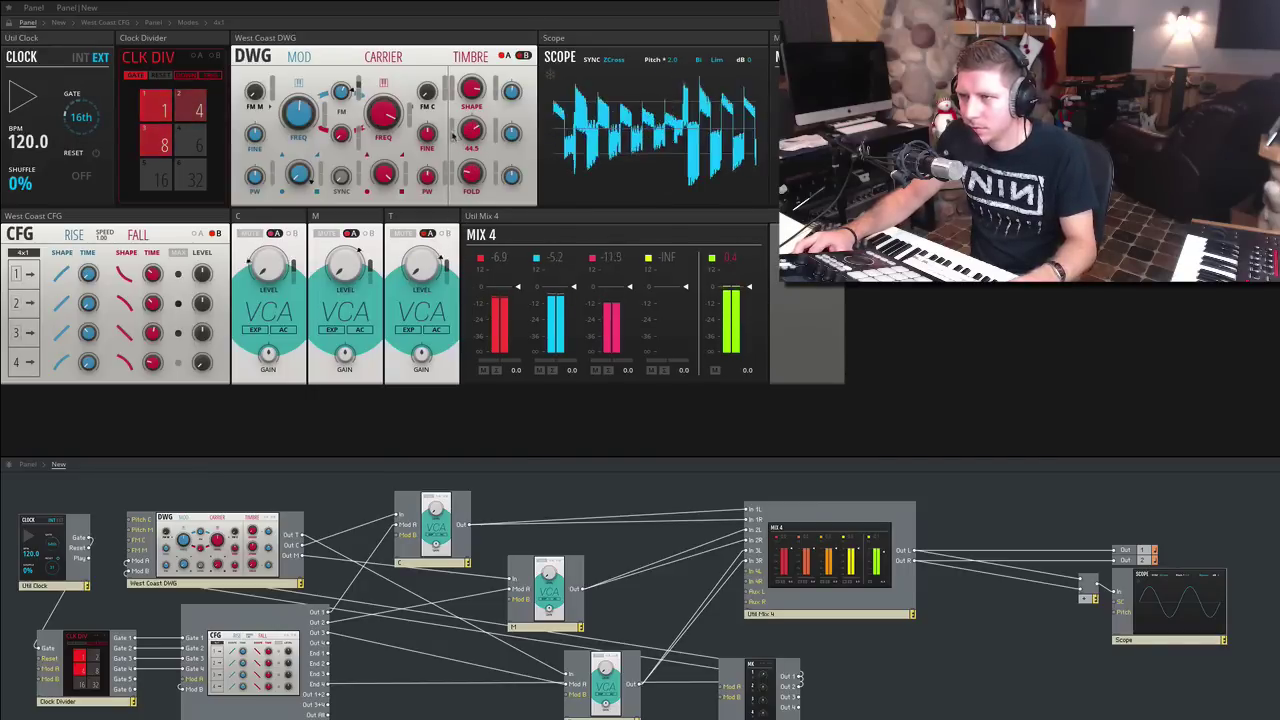
pyautogui.moveTo(472, 88); pyautogui.dragTo(449, 212)
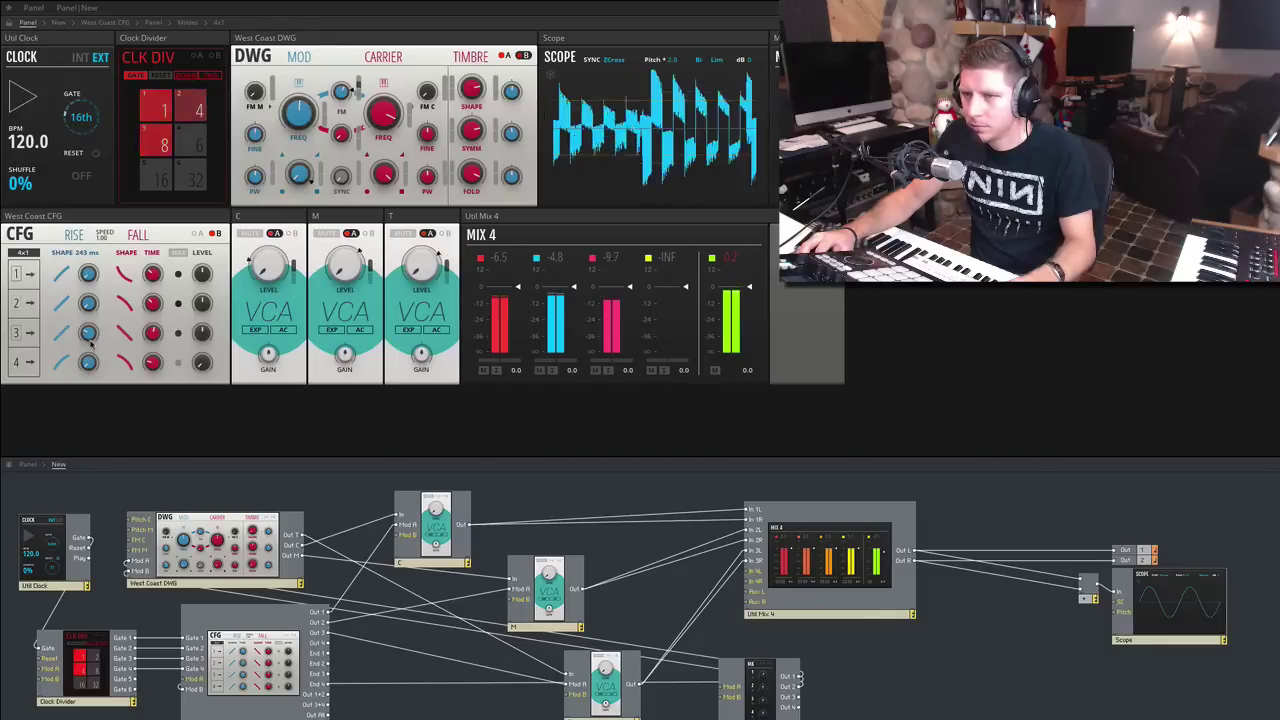
# Adjust the West Coast CFG's channel 3 rise time to about 243 ms along with its fall time, and stop playback.
pyautogui.moveTo(153, 330)
pyautogui.mouseDown()
pyautogui.moveTo(152, 348)
pyautogui.moveTo(152, 329)
pyautogui.mouseUp()
pyautogui.press('space')
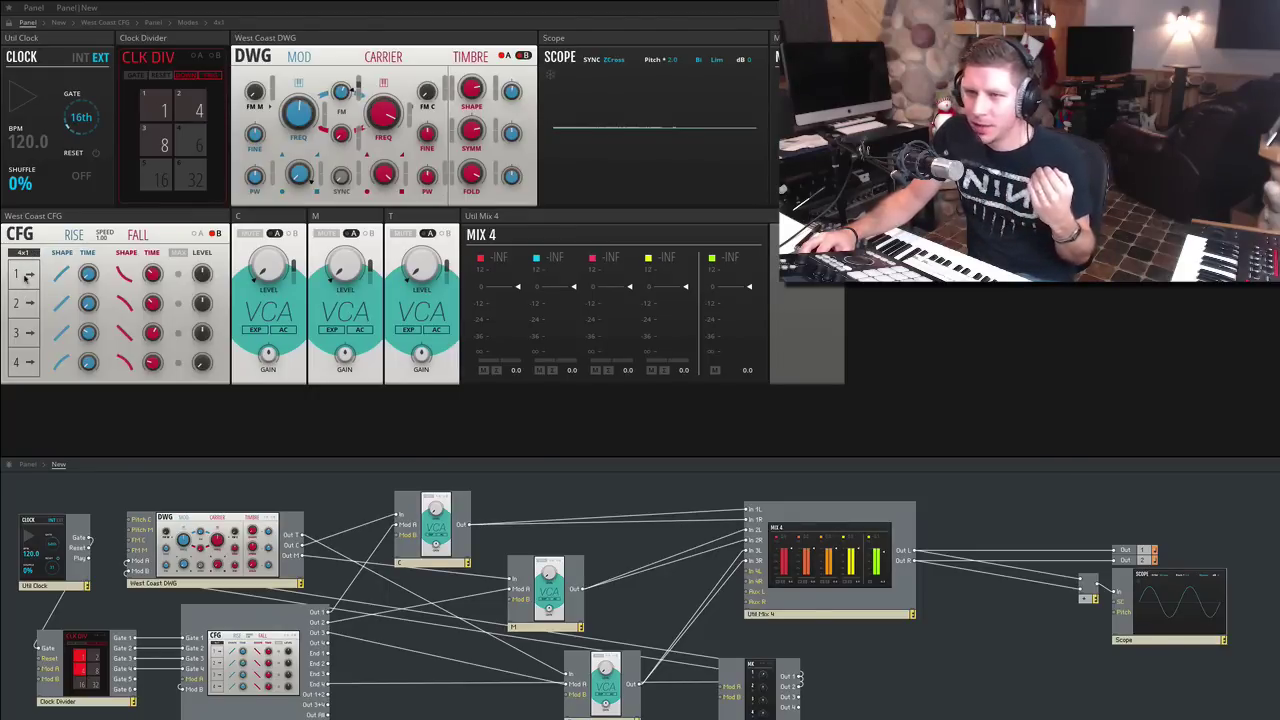
# Switch the West Coast CFG through its 2x2 and 1x4 modes and back to 4x1.
pyautogui.click(21, 253)
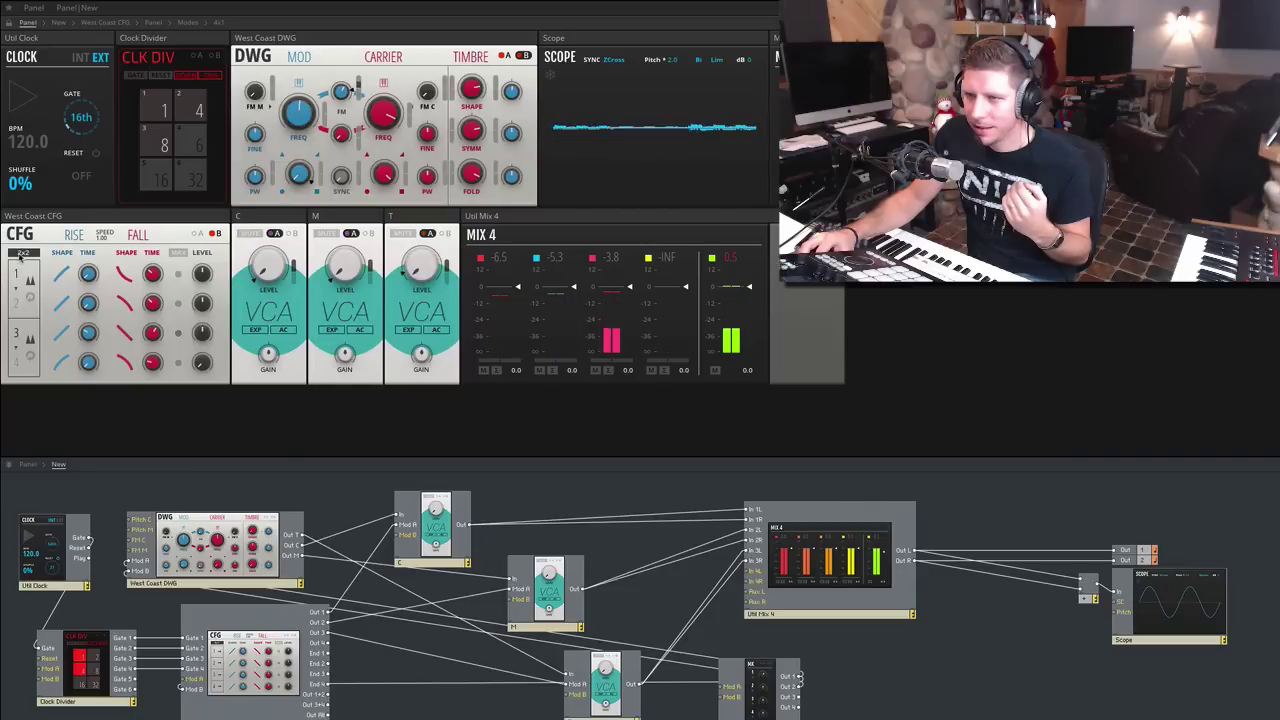
pyautogui.click(21, 255)
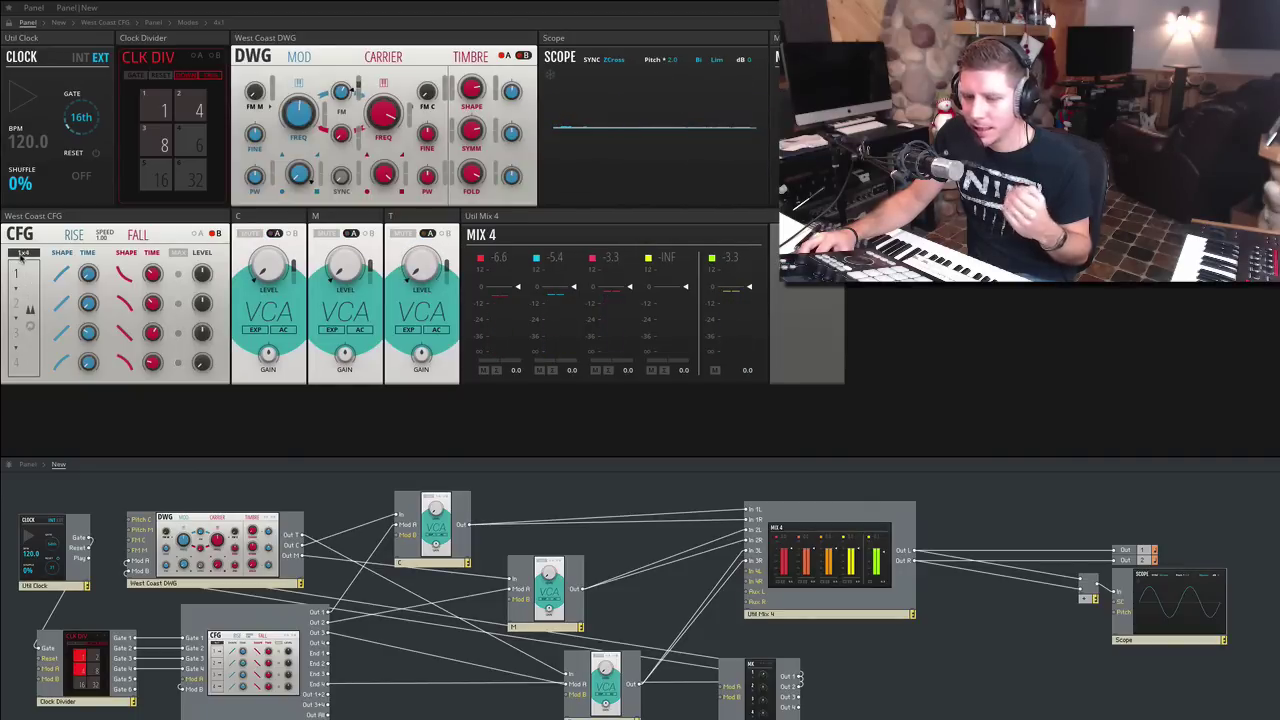
pyautogui.press('space')
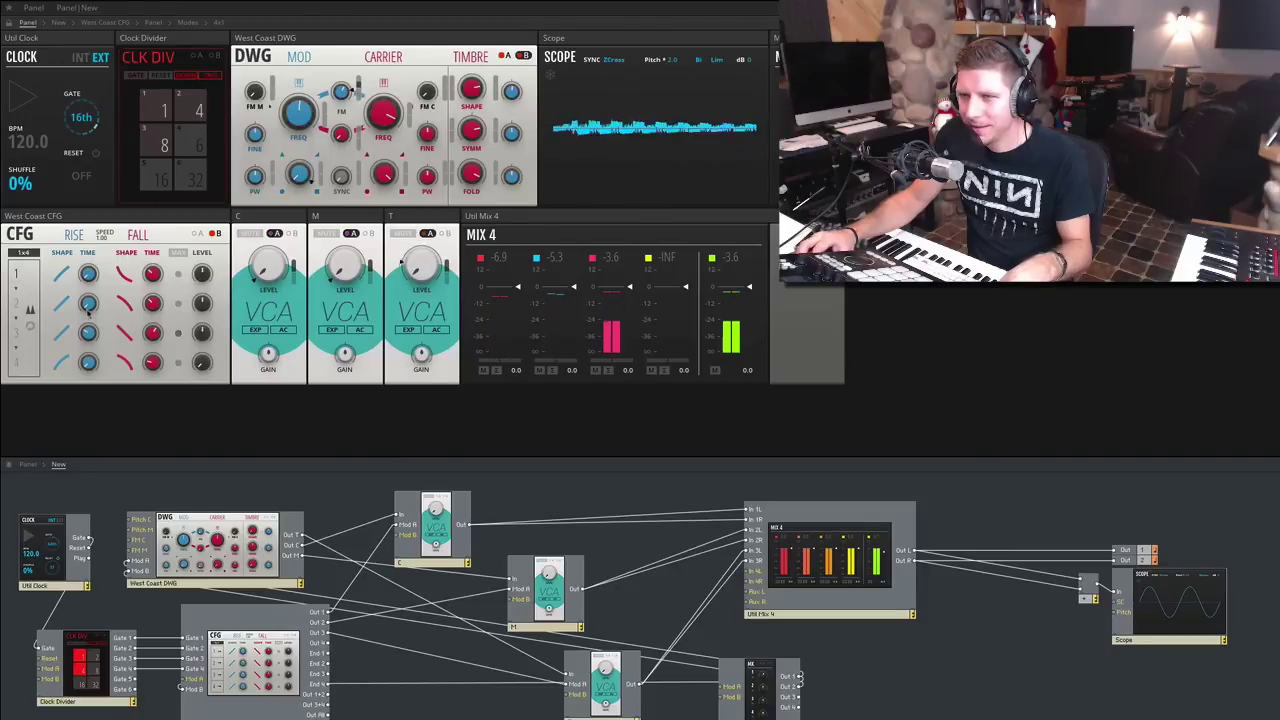
pyautogui.click(30, 256)
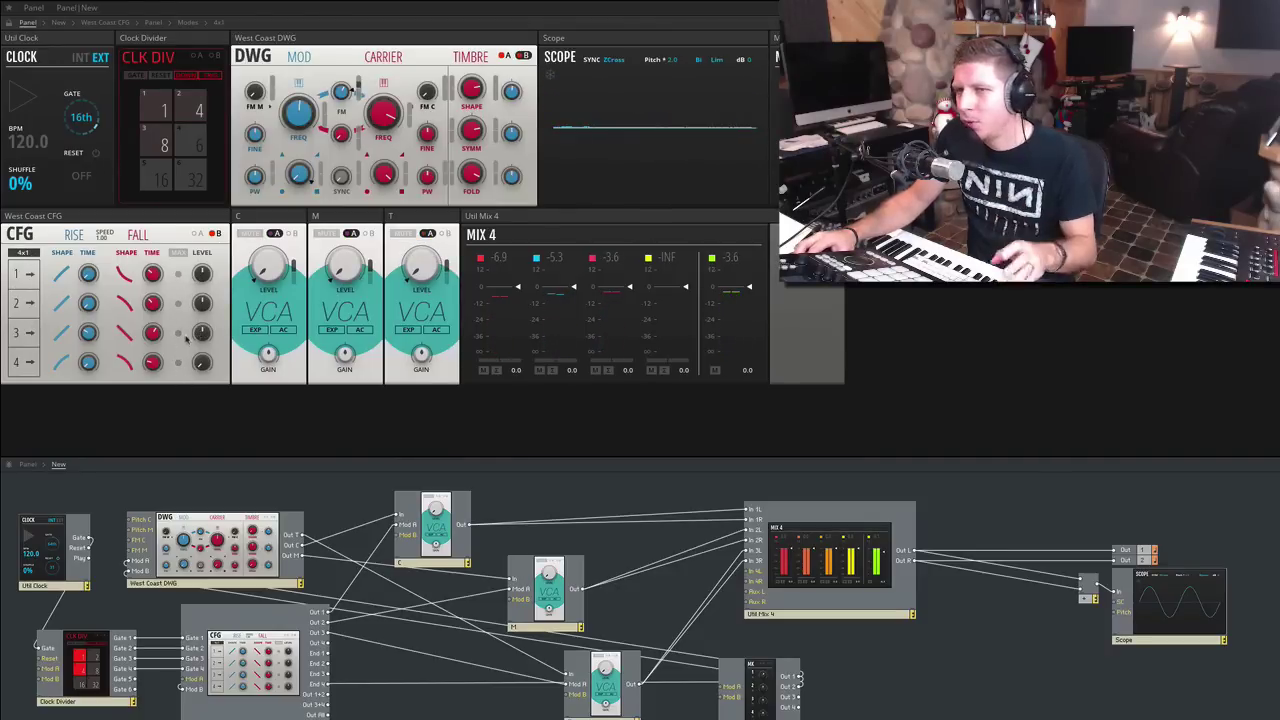
# Select the West Coast CFG block, restart playback and retune the DWG modulator frequency.
pyautogui.click(270, 666)
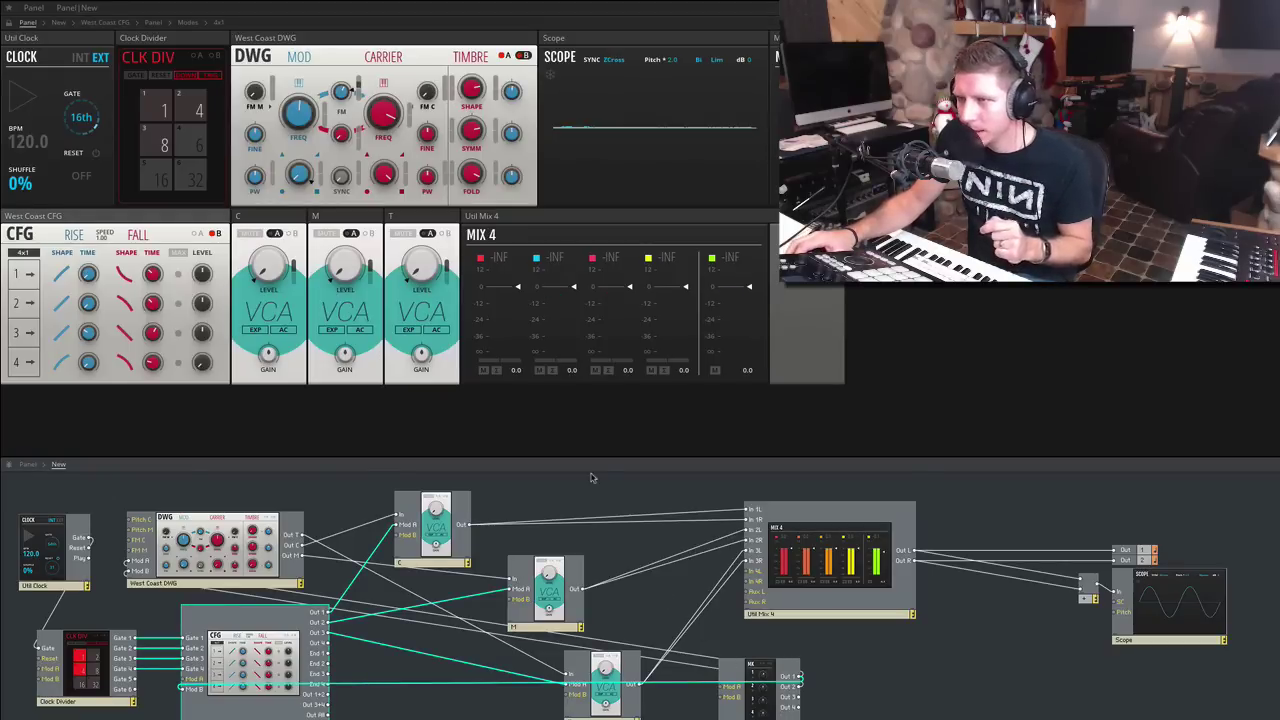
pyautogui.press('space')
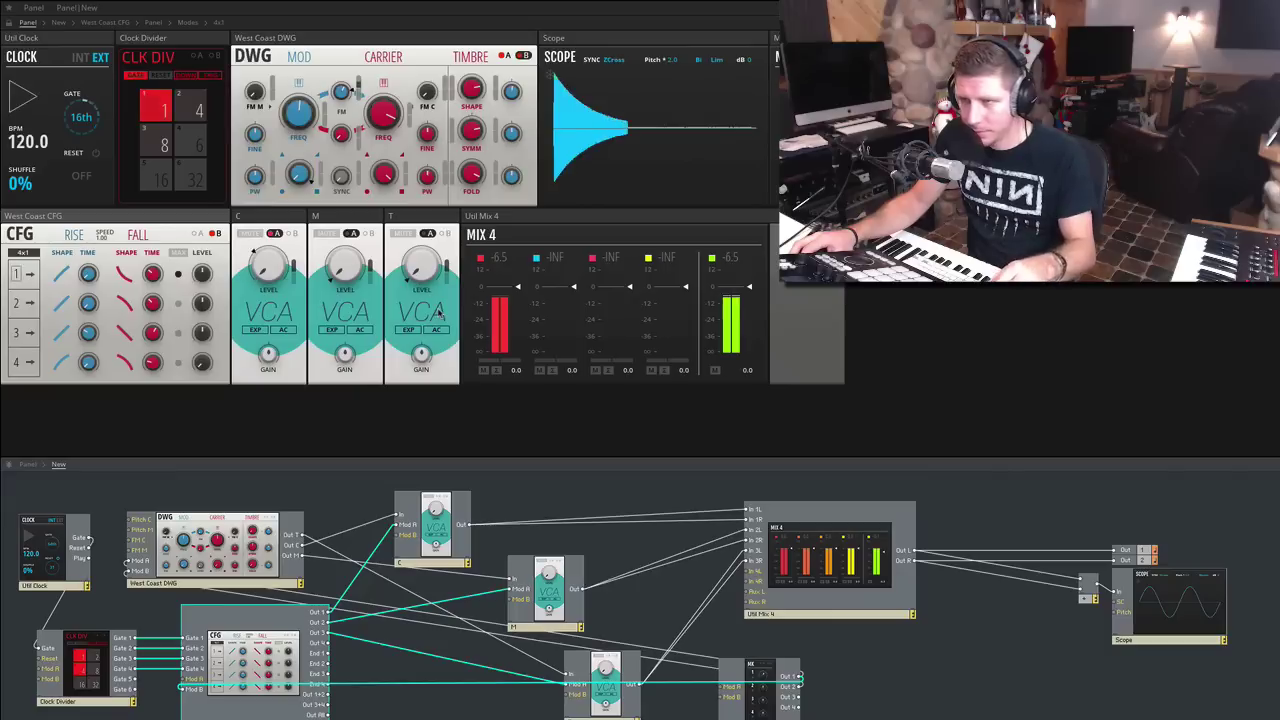
pyautogui.moveTo(308, 123)
pyautogui.mouseDown()
pyautogui.moveTo(283, 164)
pyautogui.moveTo(289, 129)
pyautogui.mouseUp()
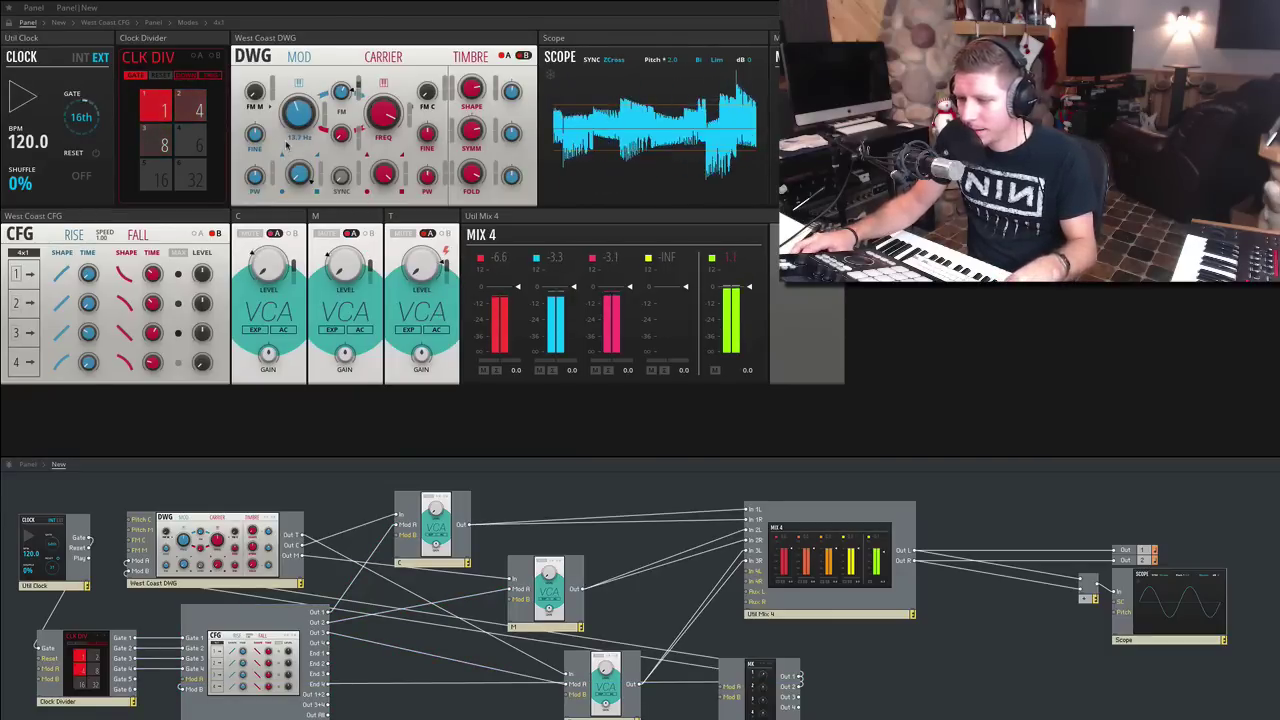